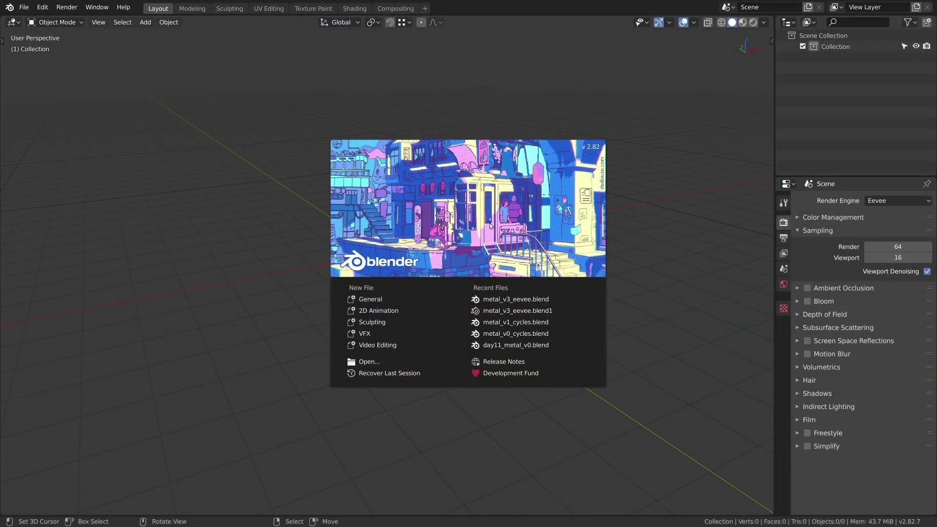
Step: Open metal_v3_eevee.blend, widen the properties area, and toggle the node editor fullscreen and back
{"action": "left_click", "coordinate": [495, 304]}
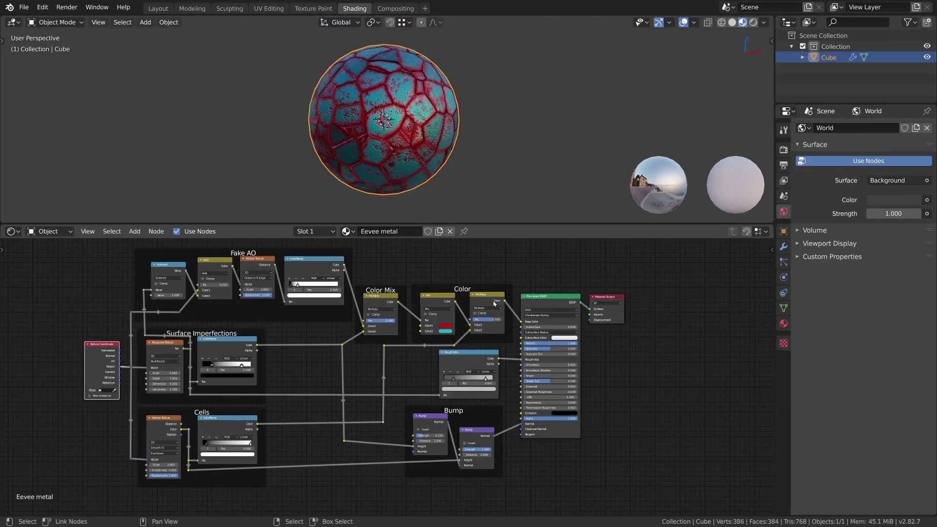
{"action": "scroll", "coordinate": [494, 315], "scroll_direction": "up", "scroll_amount": 2}
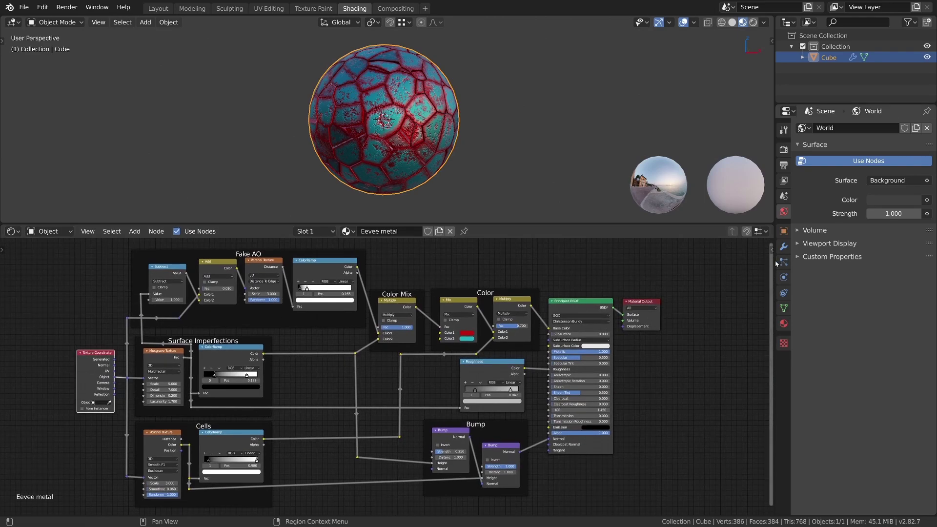
{"action": "left_click_drag", "start_coordinate": [775, 259], "coordinate": [702, 260]}
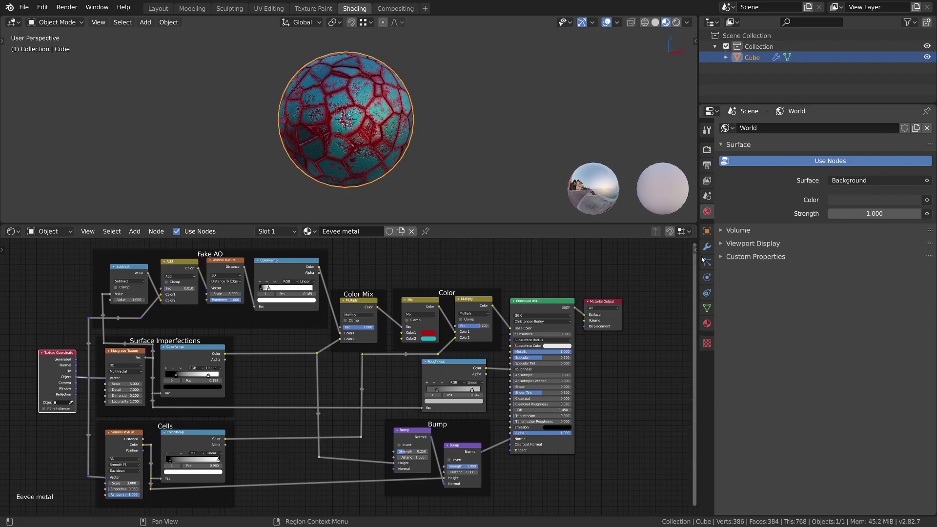
{"action": "key", "text": "ctrl+space"}
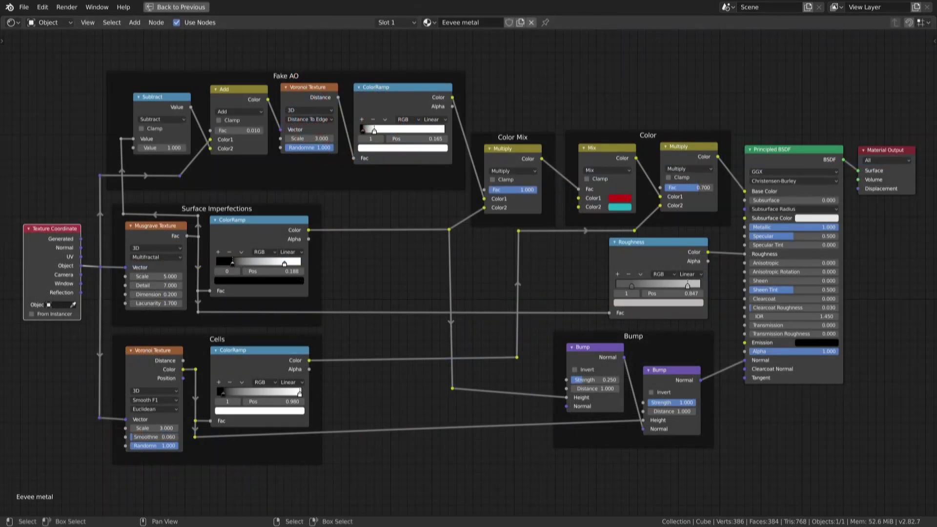
{"action": "key", "text": "ctrl+space"}
Step: Switch the scene's render engine from Eevee to Cycles
{"action": "left_click", "coordinate": [707, 150]}
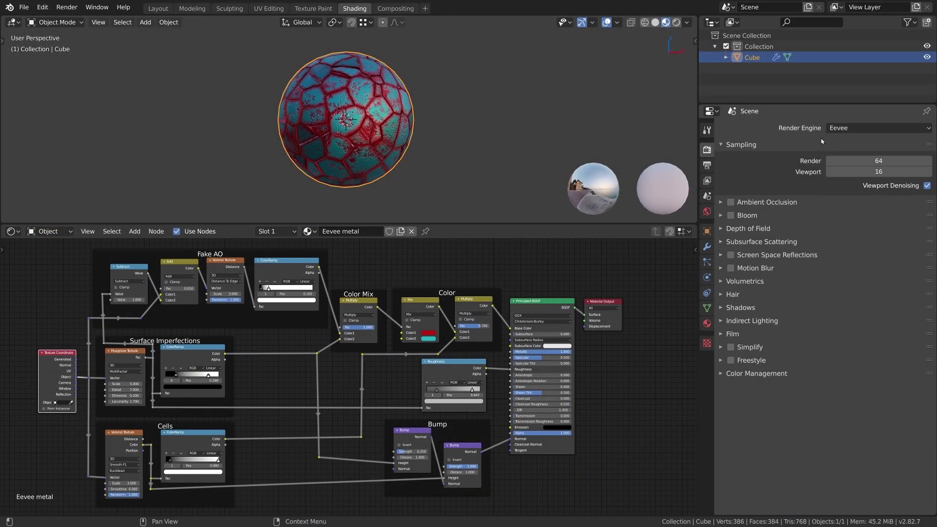
{"action": "left_click", "coordinate": [839, 128]}
{"action": "left_click", "coordinate": [846, 165]}
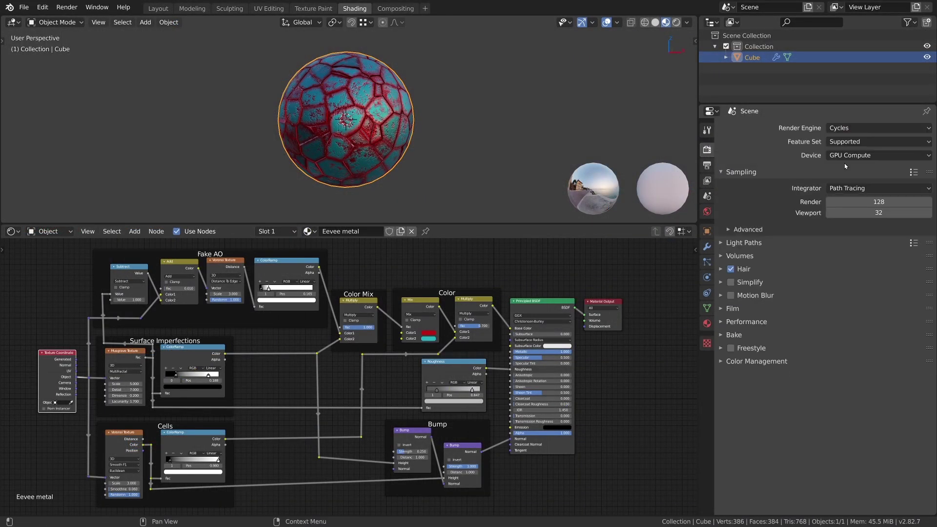
Step: Duplicate the material and rename the copy from 'Eevee metal' to 'Cycles metal'
{"action": "middle_click_drag", "start_coordinate": [378, 324], "coordinate": [390, 321]}
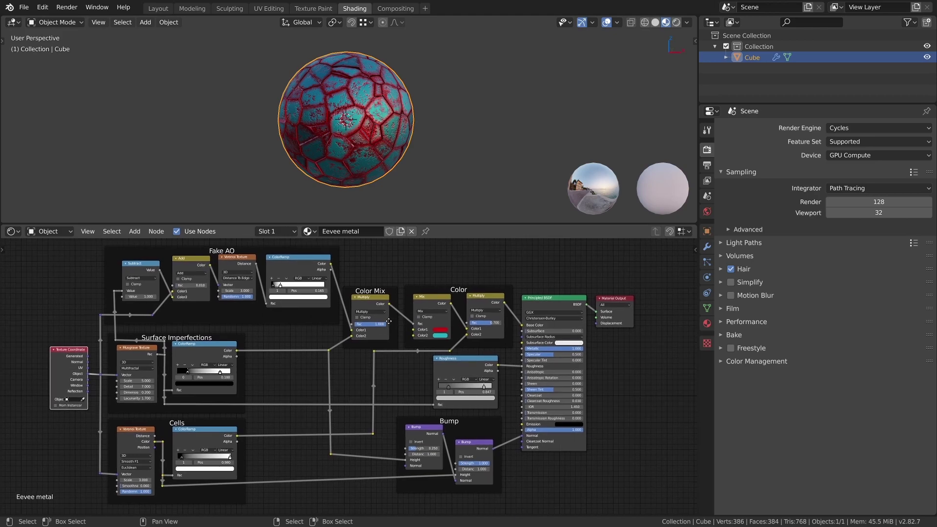
{"action": "left_click", "coordinate": [400, 231]}
{"action": "left_click", "coordinate": [361, 232]}
{"action": "key", "text": "BackSpace"}
{"action": "key", "text": "BackSpace"}
{"action": "key", "text": "BackSpace"}
{"action": "key", "text": "BackSpace"}
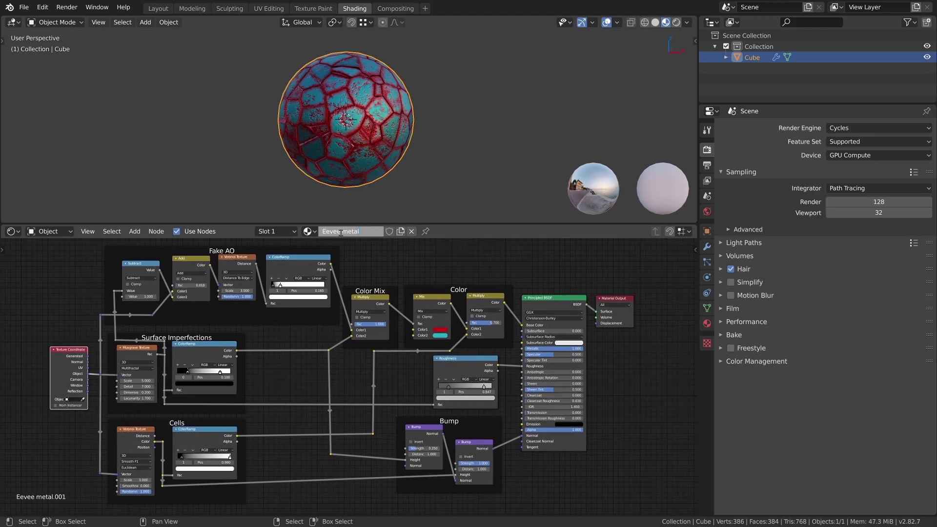
{"action": "double_click", "coordinate": [338, 232]}
{"action": "type", "text": "Cycles"}
{"action": "key", "text": "Return"}
Step: Set viewport shading to Rendered, lit by the built-in HDRI with Scene World off
{"action": "scroll", "coordinate": [344, 124], "scroll_direction": "up", "scroll_amount": 2}
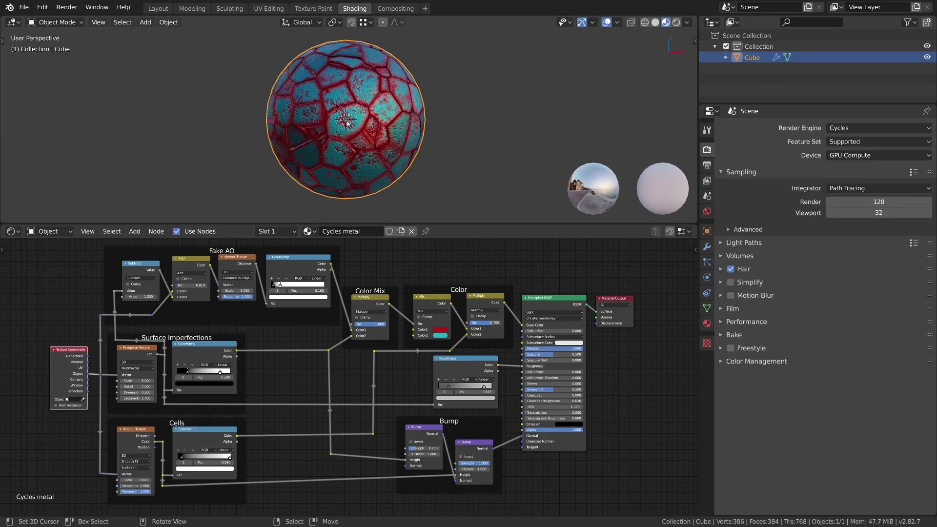
{"action": "left_click", "coordinate": [677, 22]}
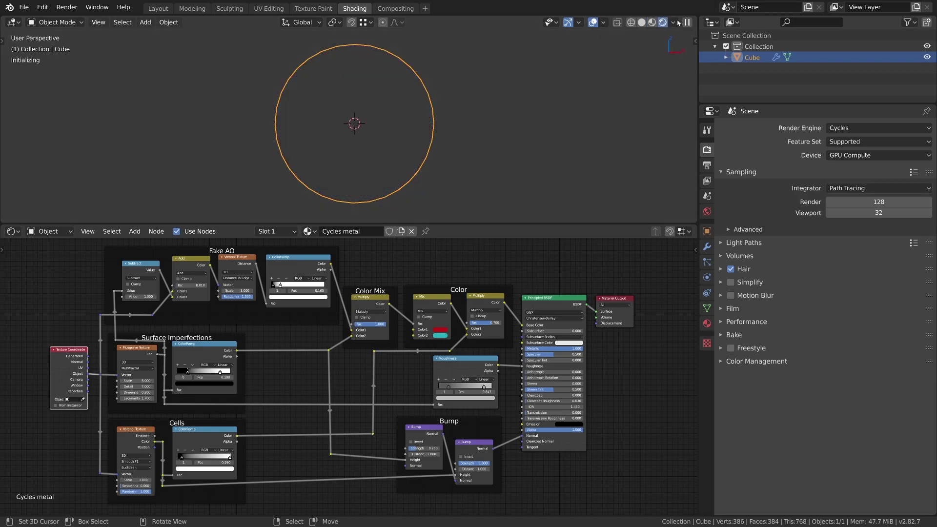
{"action": "left_click", "coordinate": [673, 23]}
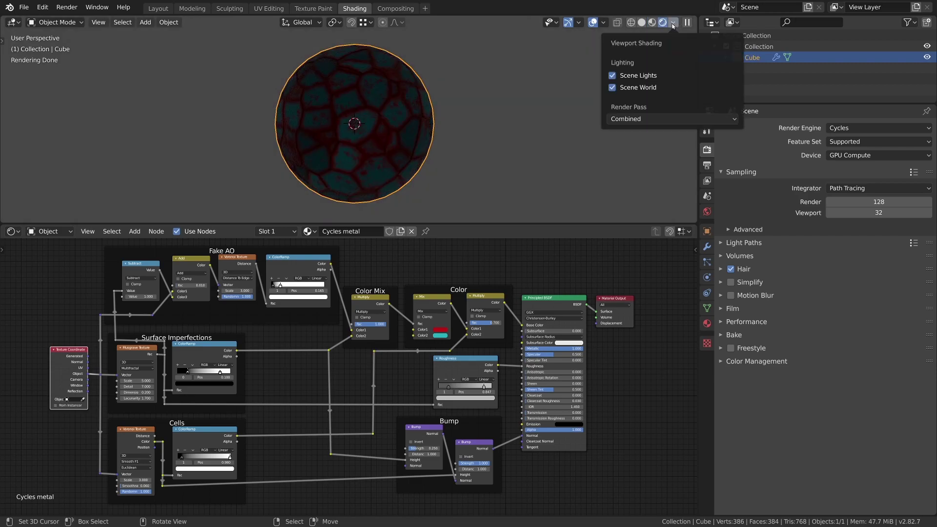
{"action": "left_click", "coordinate": [612, 89]}
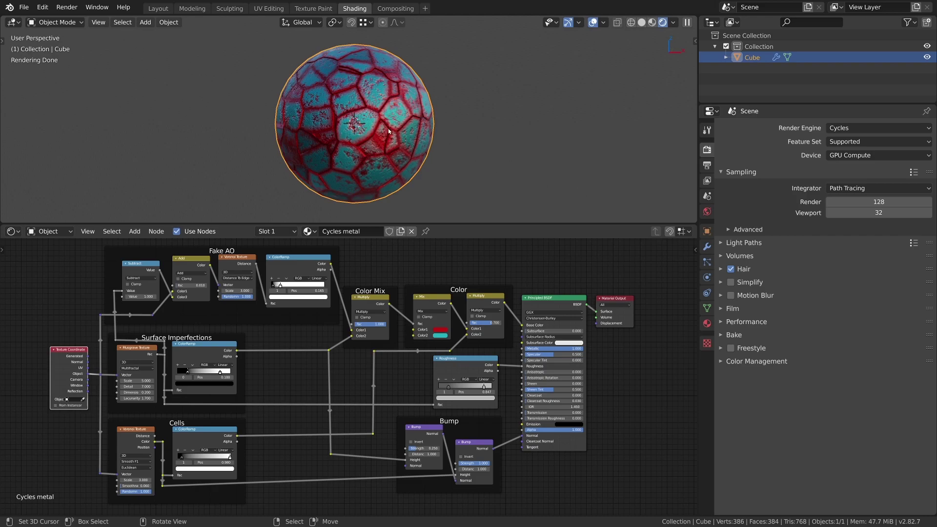
{"action": "scroll", "coordinate": [384, 141], "scroll_direction": "up", "scroll_amount": 1}
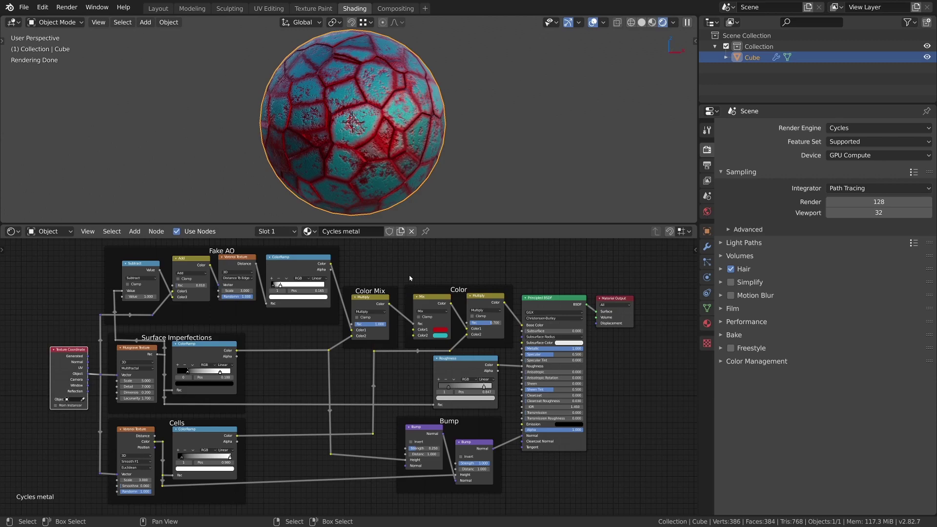
Step: Delete the second Bump node, link the first Bump into the shader Normal, and shift its frame right
{"action": "scroll", "coordinate": [443, 417], "scroll_direction": "up", "scroll_amount": 3}
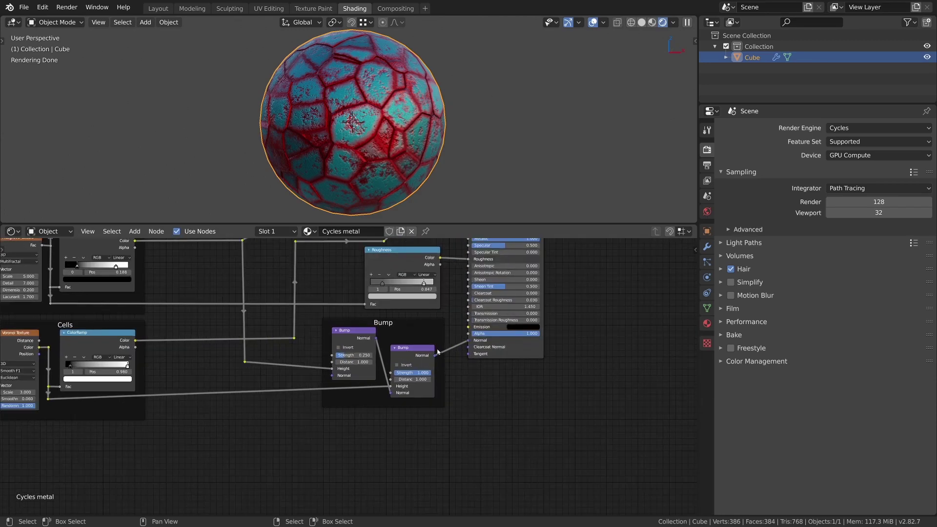
{"action": "left_click_drag", "start_coordinate": [418, 366], "coordinate": [419, 370]}
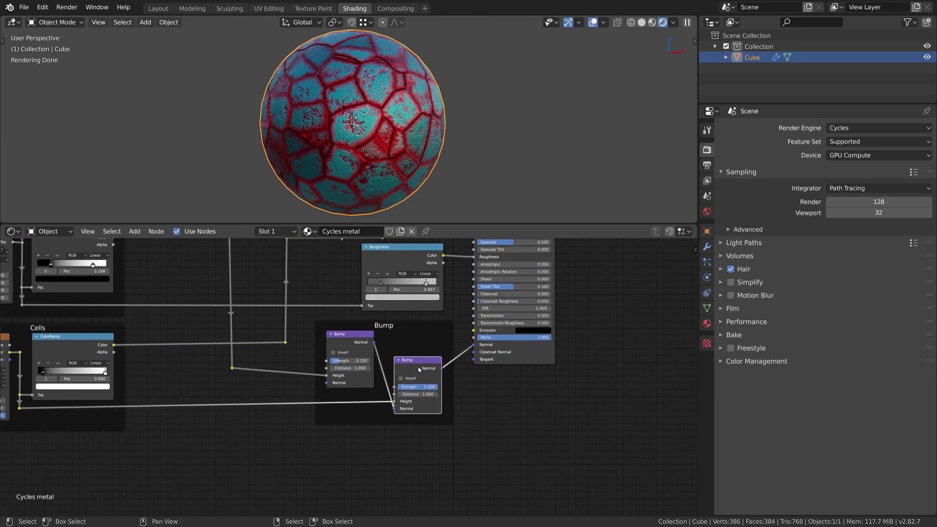
{"action": "key", "text": "x"}
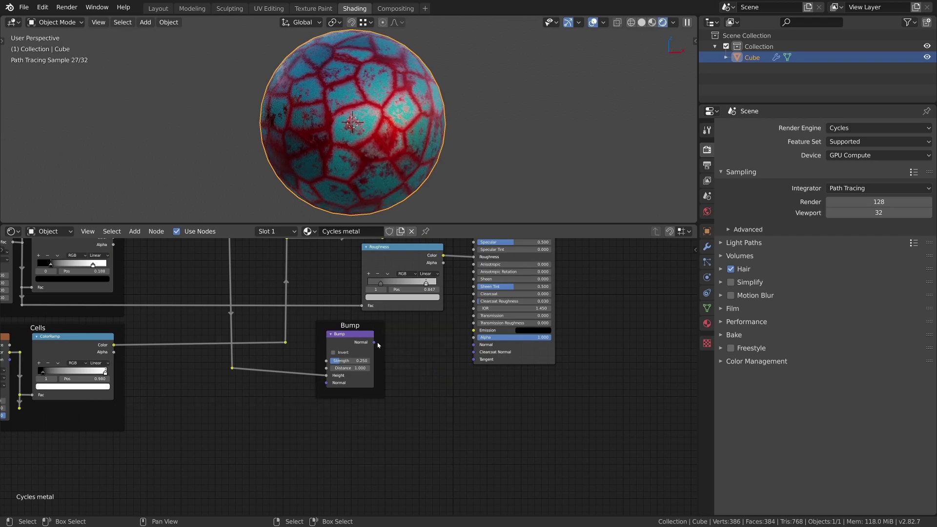
{"action": "left_click_drag", "start_coordinate": [374, 343], "coordinate": [474, 344]}
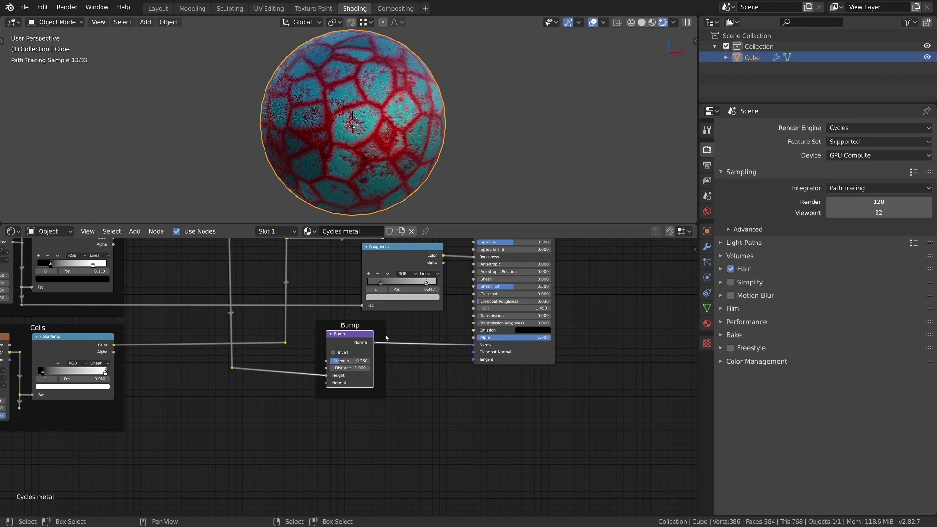
{"action": "left_click_drag", "start_coordinate": [364, 327], "coordinate": [421, 327]}
Step: Add a Displacement node below the Bump frame and feed the Cells output into its Height
{"action": "key", "text": "shift+a"}
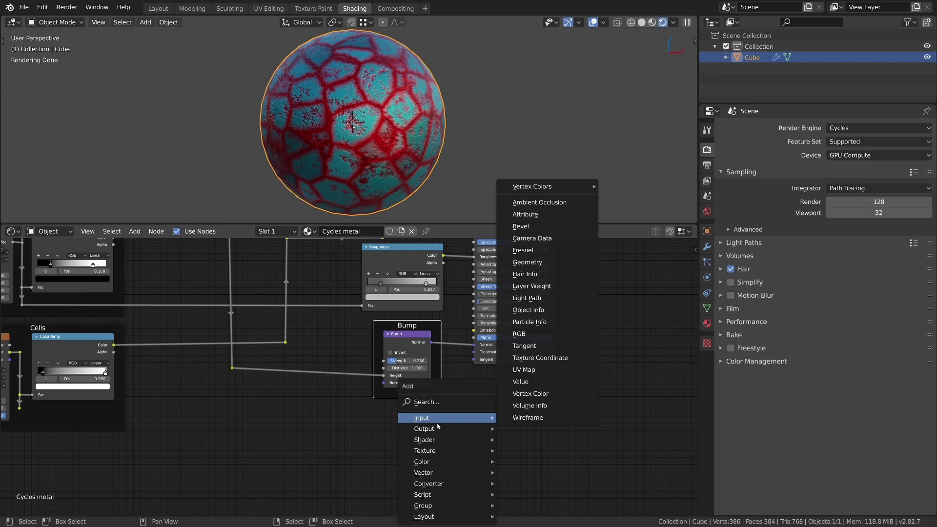
{"action": "mouse_move", "coordinate": [425, 472]}
{"action": "left_click", "coordinate": [532, 399]}
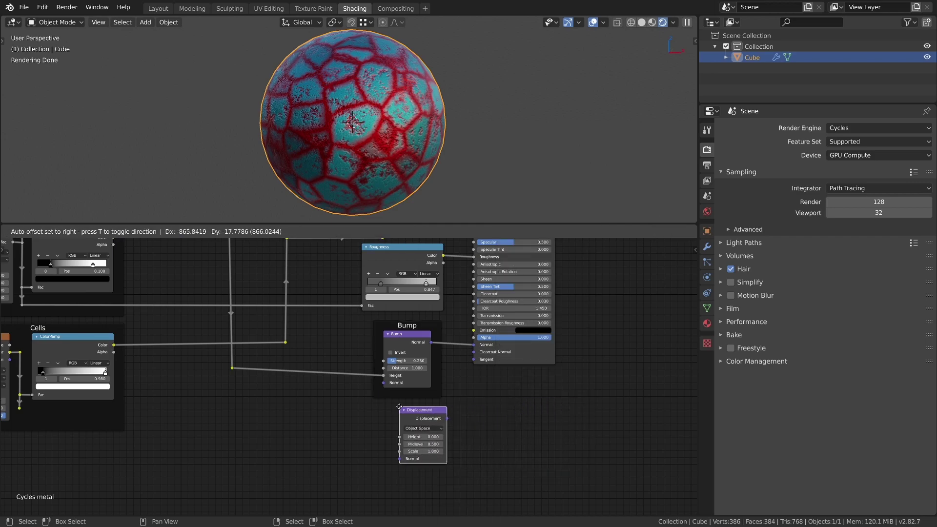
{"action": "left_click", "coordinate": [401, 410]}
{"action": "key", "text": "Home"}
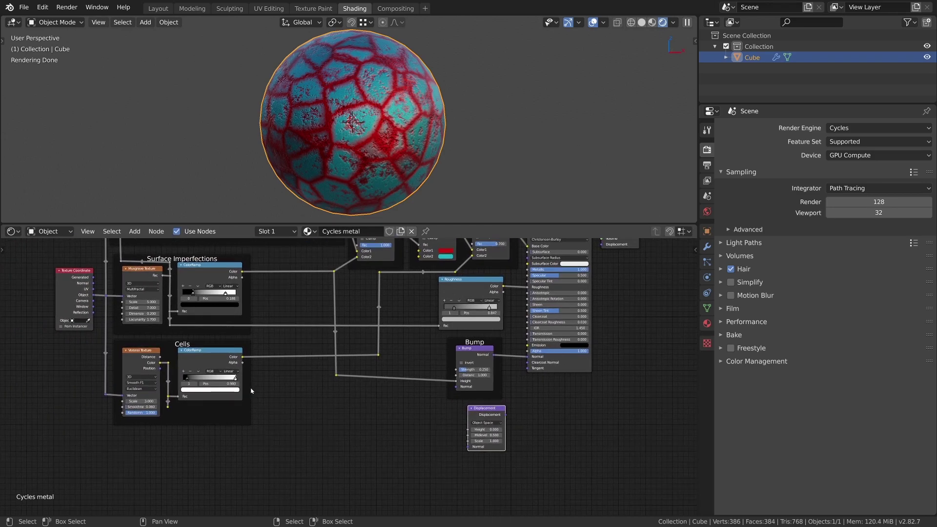
{"action": "left_click_drag", "start_coordinate": [129, 353], "coordinate": [124, 345]}
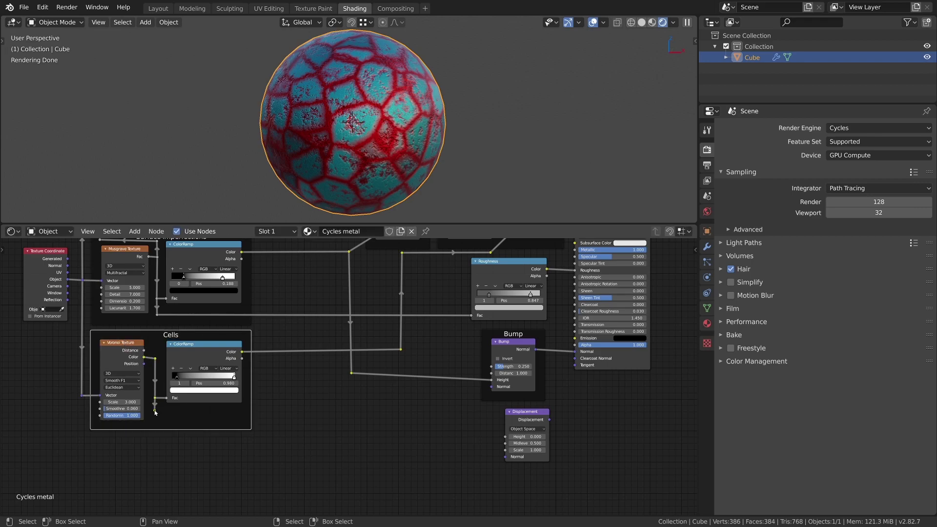
{"action": "left_click_drag", "start_coordinate": [154, 410], "coordinate": [512, 435]}
Step: Move the Material Output beside the Displacement node and connect it to the Displacement input
{"action": "middle_click_drag", "start_coordinate": [577, 372], "coordinate": [522, 395]}
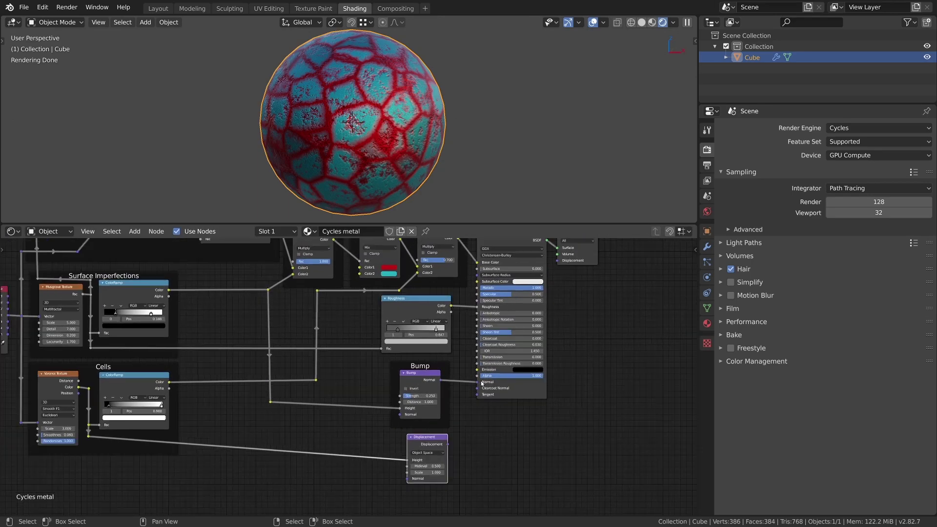
{"action": "scroll", "coordinate": [555, 254], "scroll_direction": "down", "scroll_amount": 2}
{"action": "left_click_drag", "start_coordinate": [561, 251], "coordinate": [574, 372]}
{"action": "scroll", "coordinate": [555, 405], "scroll_direction": "up", "scroll_amount": 1}
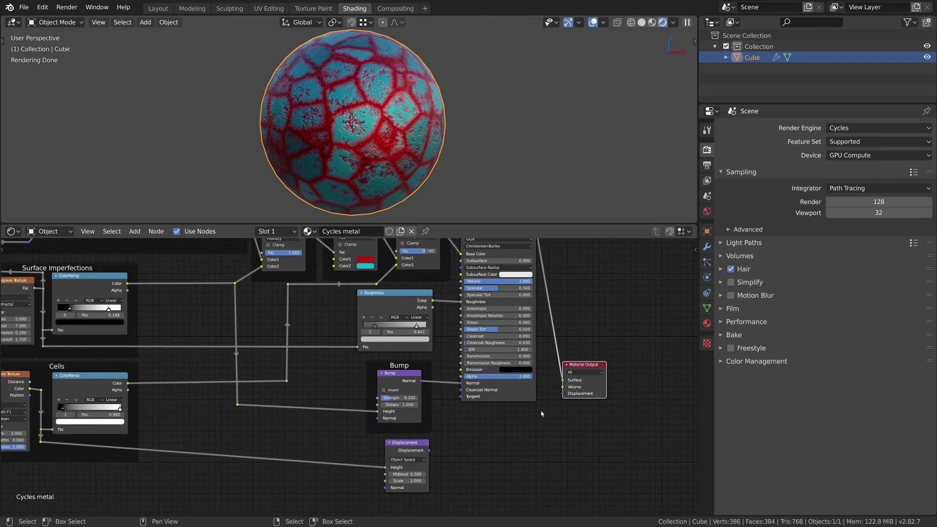
{"action": "left_click_drag", "start_coordinate": [429, 450], "coordinate": [565, 396]}
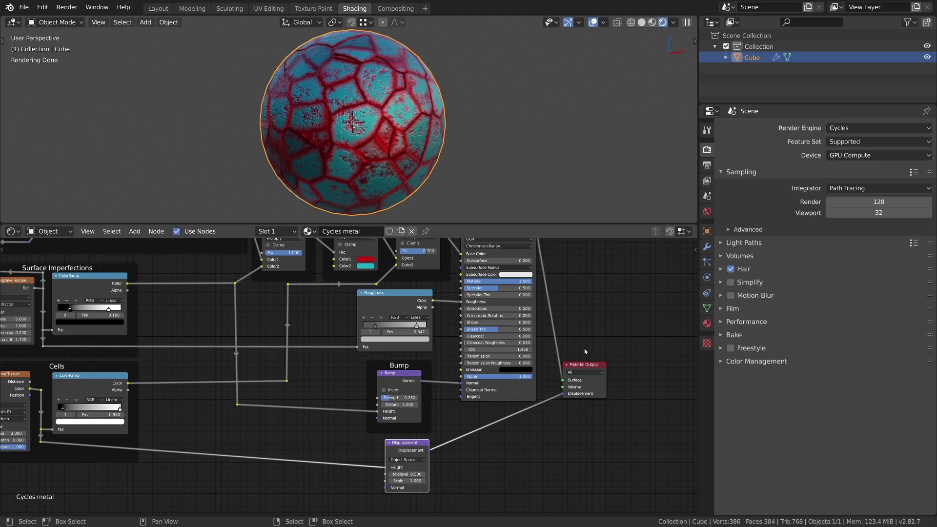
Step: Set the material's Displacement method to 'Displacement and Bump' in the sidebar Options
{"action": "key", "text": "n"}
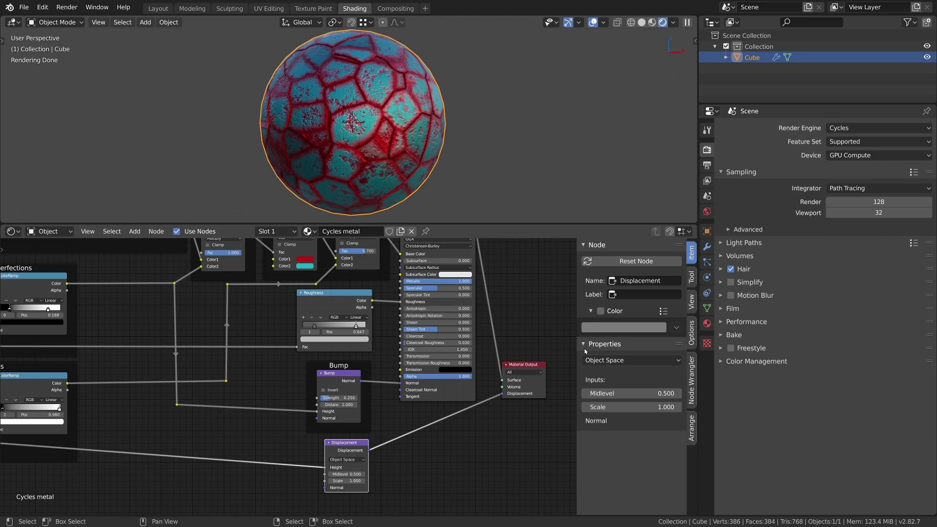
{"action": "left_click", "coordinate": [693, 332]}
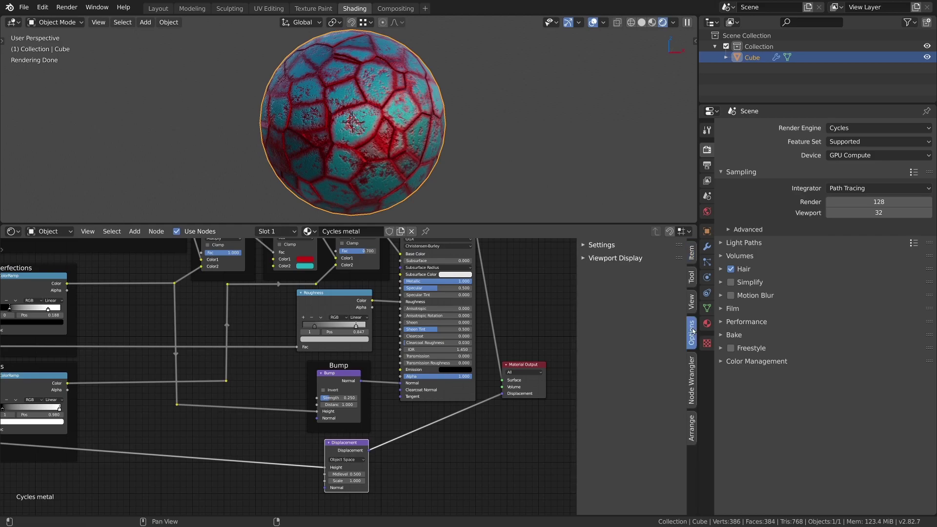
{"action": "left_click", "coordinate": [609, 246]}
{"action": "left_click", "coordinate": [649, 318]}
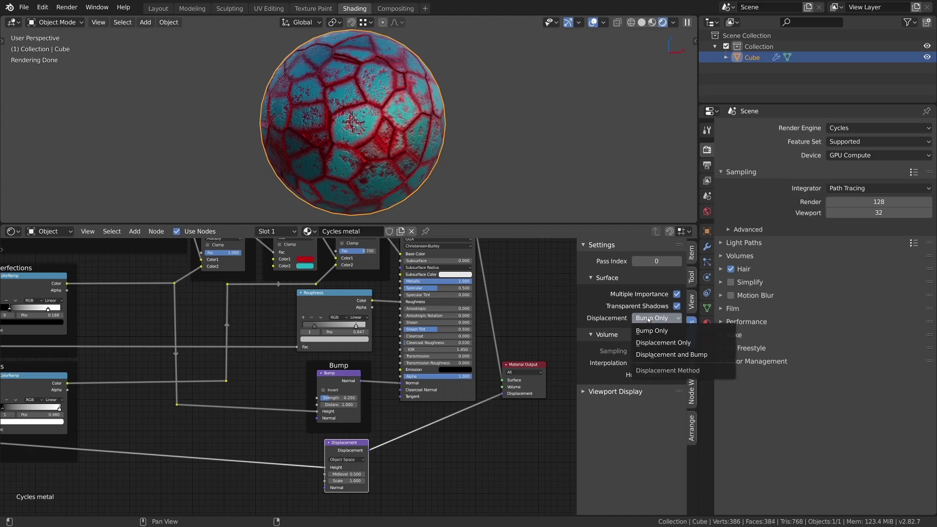
{"action": "left_click", "coordinate": [655, 355]}
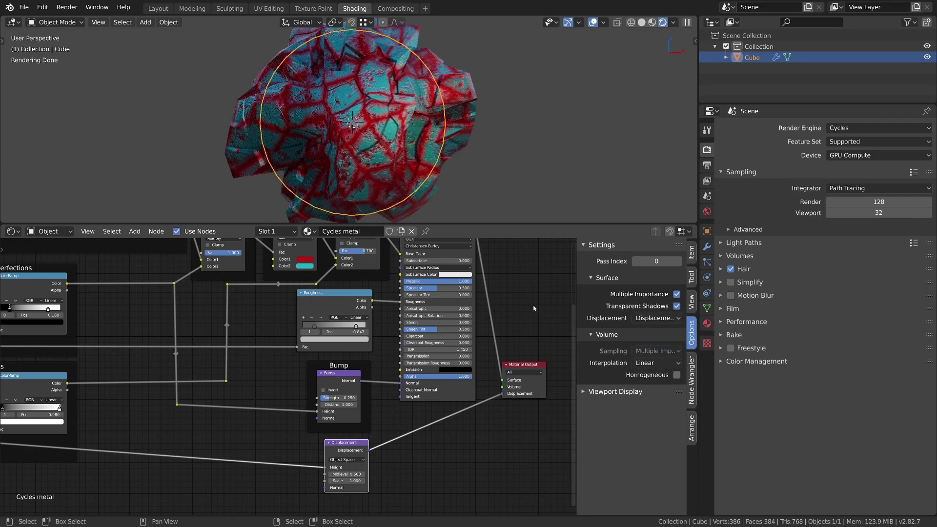
{"action": "key", "text": "n"}
{"action": "mouse_move", "coordinate": [371, 122]}
{"action": "middle_mouse_down"}
{"action": "mouse_move", "coordinate": [393, 94]}
{"action": "mouse_move", "coordinate": [402, 144]}
{"action": "middle_mouse_up"}
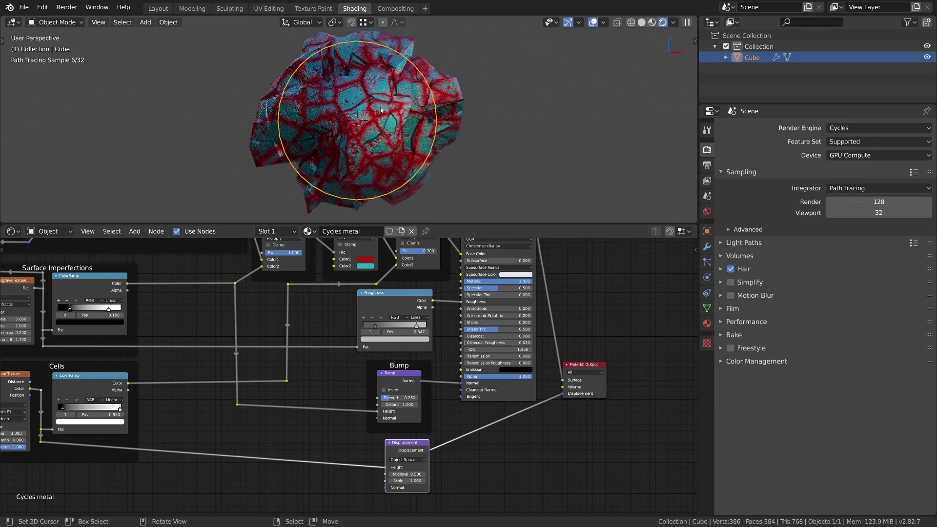
Step: Deselect the sphere and set the cube's Bevel modifier segments to 100
{"action": "key", "text": "alt+a"}
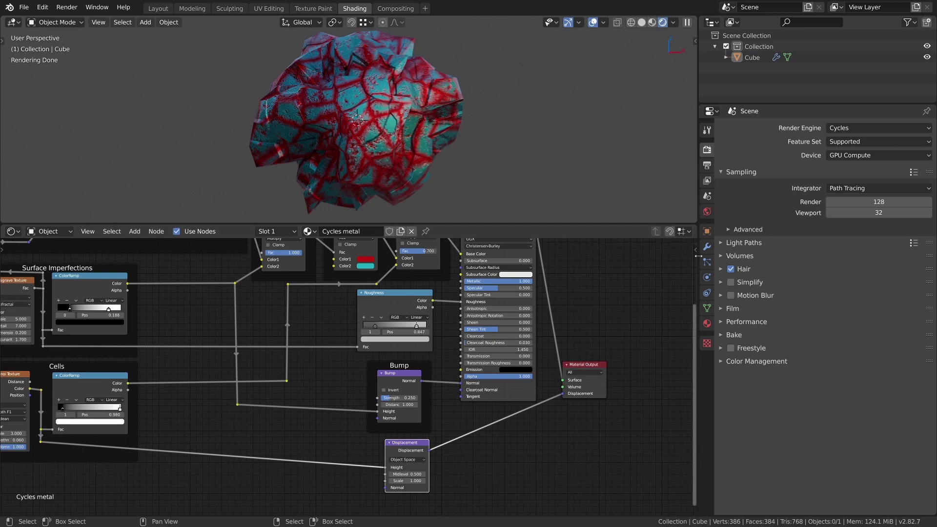
{"action": "left_click", "coordinate": [706, 250]}
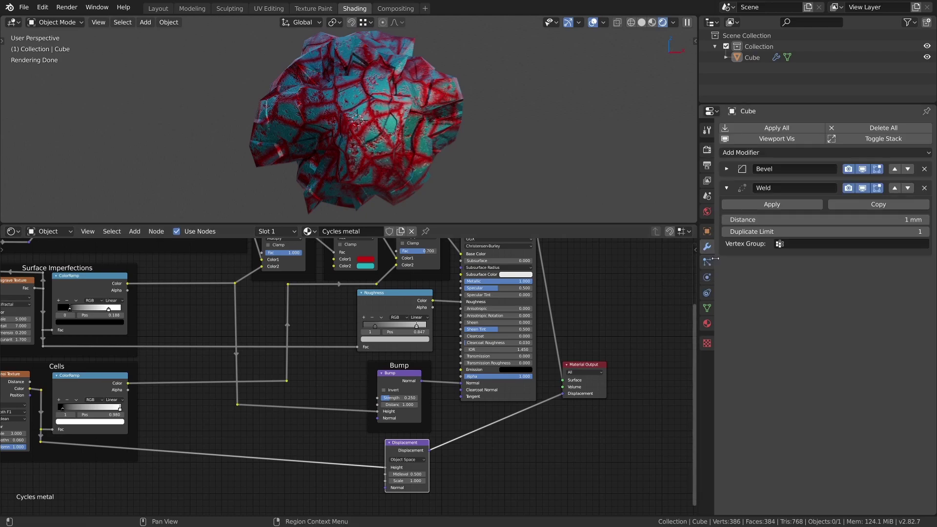
{"action": "left_click", "coordinate": [727, 171]}
{"action": "left_click", "coordinate": [727, 169]}
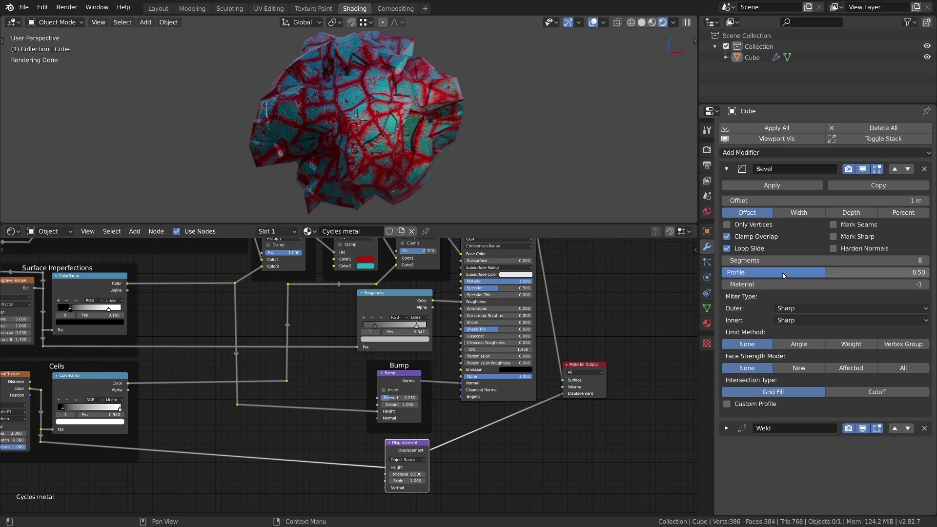
{"action": "left_click", "coordinate": [796, 262]}
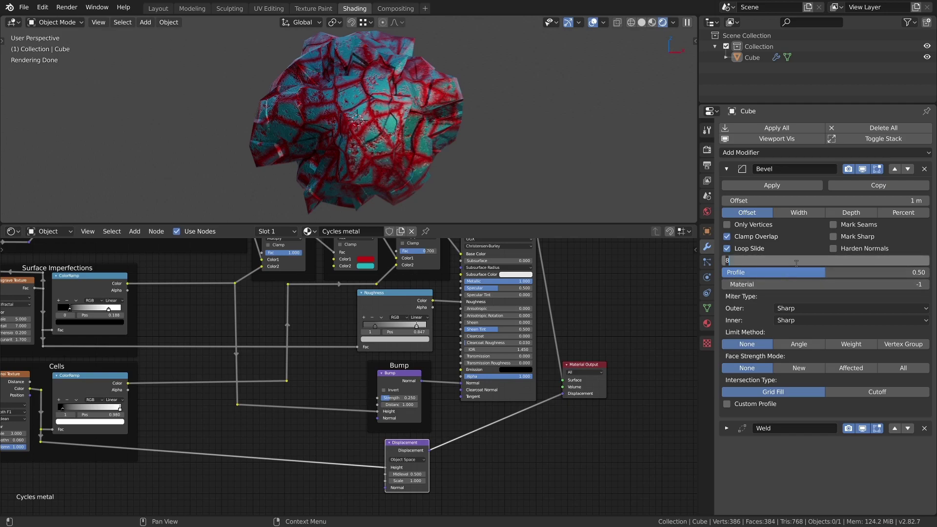
{"action": "type", "text": "100"}
{"action": "key", "text": "Return"}
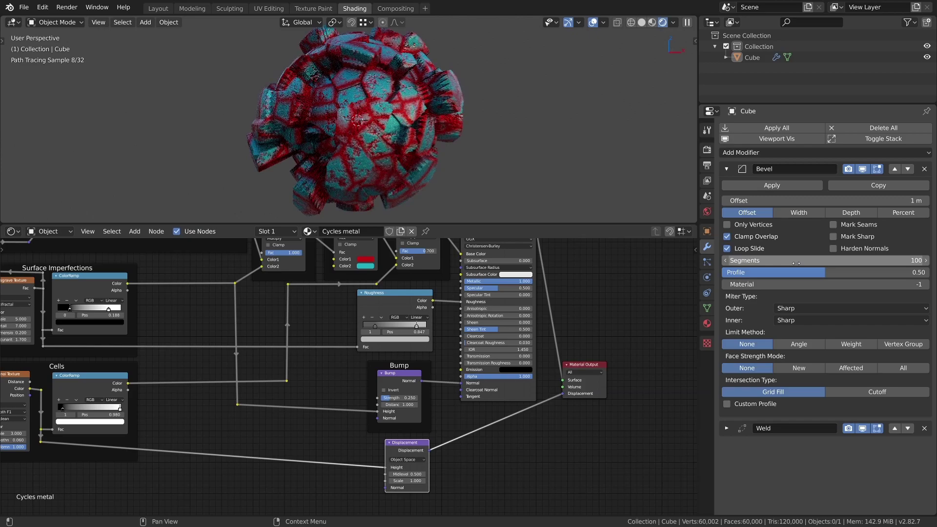
{"action": "left_click", "coordinate": [727, 169]}
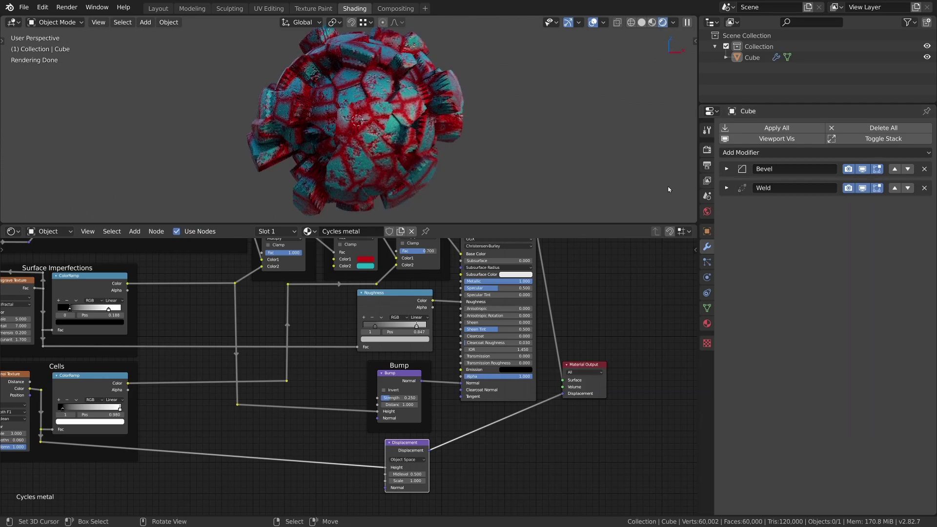
Step: Set the Displacement node's Scale to 0.2 and orbit to check the rounder sphere
{"action": "middle_click_drag", "start_coordinate": [406, 473], "coordinate": [397, 464]}
{"action": "scroll", "coordinate": [397, 465], "scroll_direction": "up", "scroll_amount": 3}
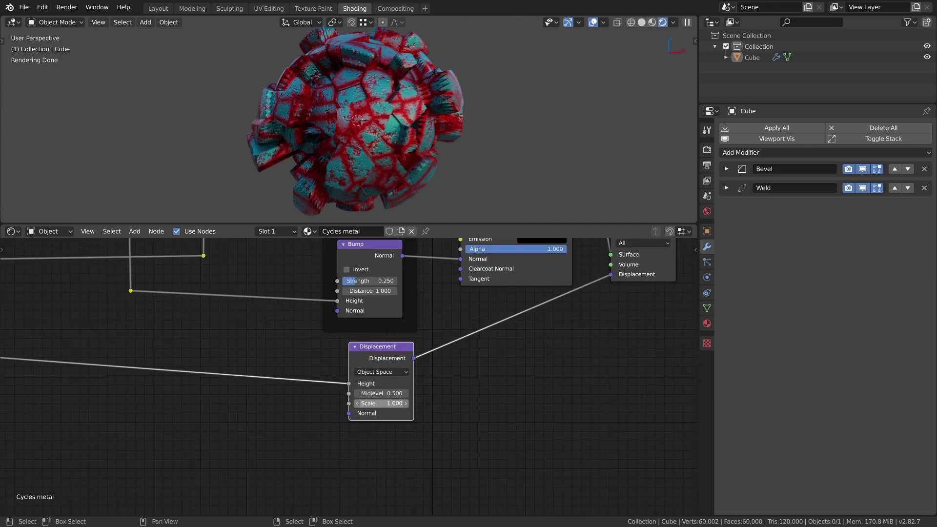
{"action": "left_click", "coordinate": [384, 403]}
{"action": "type", "text": ".2"}
{"action": "key", "text": "Return"}
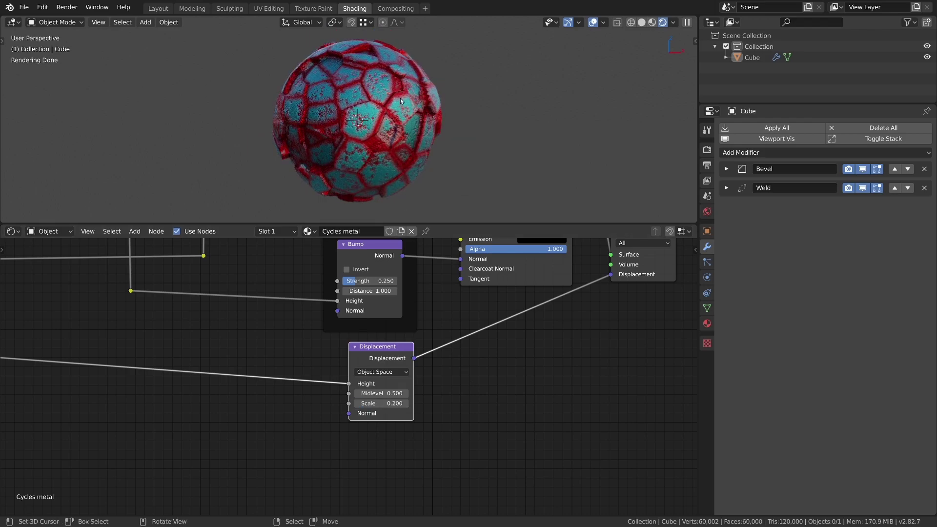
{"action": "middle_click_drag", "start_coordinate": [401, 98], "coordinate": [411, 72]}
{"action": "scroll", "coordinate": [373, 286], "scroll_direction": "down", "scroll_amount": 3}
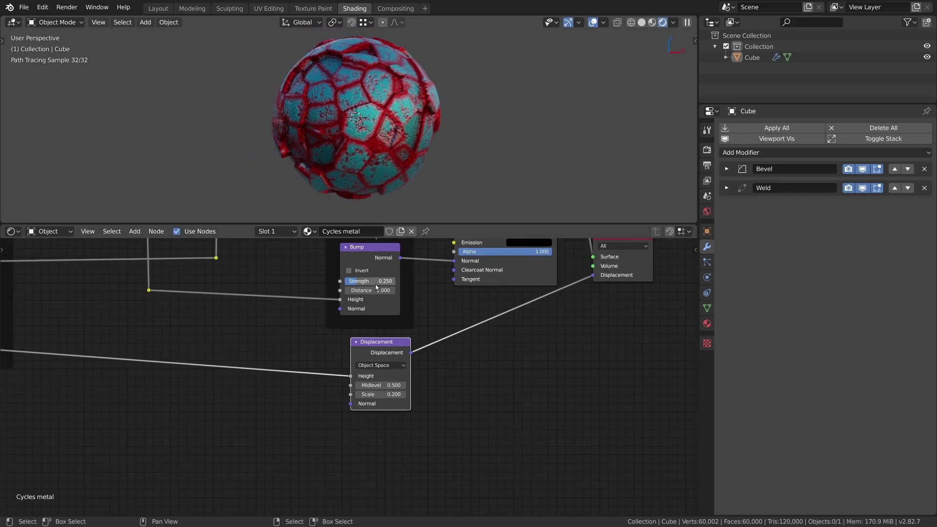
Step: Delete the Fake AO node group and reconnect the reroute point onto the vertical link
{"action": "middle_click_drag", "start_coordinate": [272, 307], "coordinate": [376, 369]}
{"action": "scroll", "coordinate": [371, 361], "scroll_direction": "down", "scroll_amount": 1}
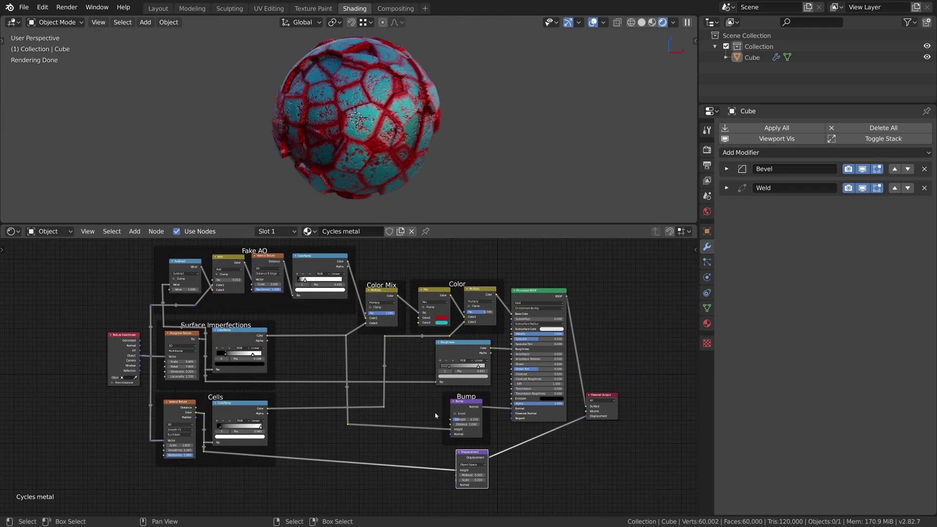
{"action": "left_click_drag", "start_coordinate": [482, 456], "coordinate": [485, 456]}
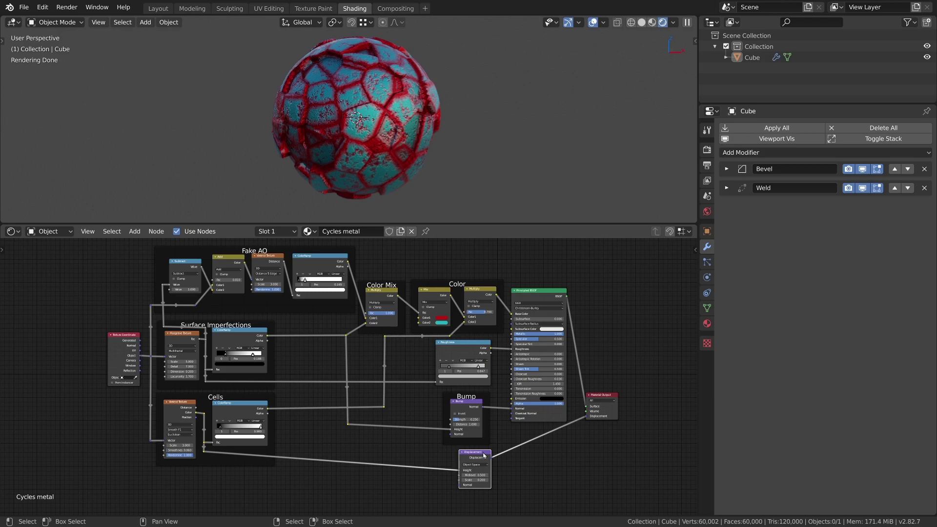
{"action": "scroll", "coordinate": [301, 334], "scroll_direction": "up", "scroll_amount": 2}
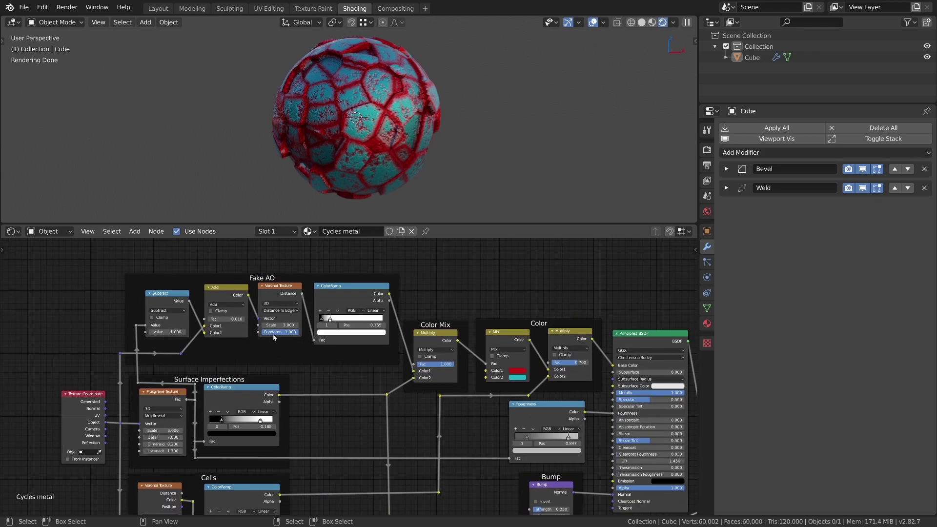
{"action": "left_click_drag", "start_coordinate": [93, 251], "coordinate": [355, 364]}
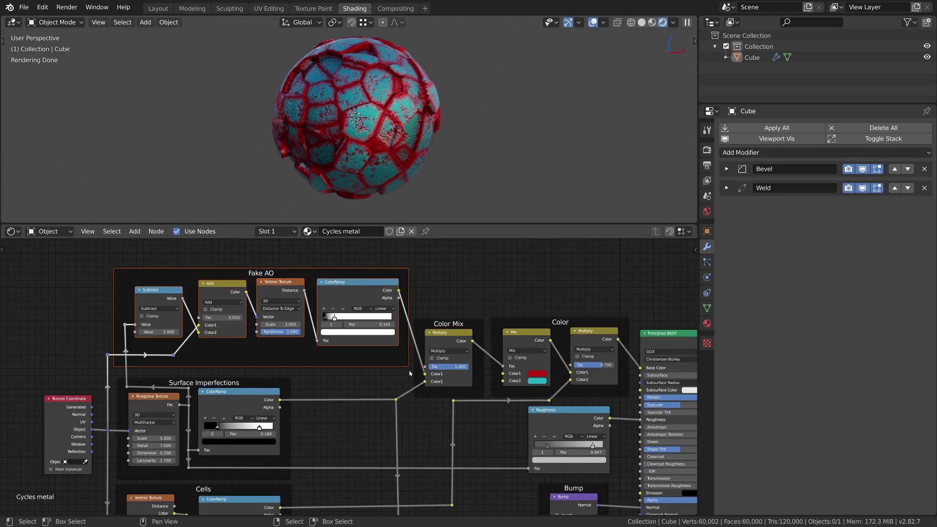
{"action": "key", "text": "x"}
{"action": "left_click_drag", "start_coordinate": [127, 389], "coordinate": [189, 391]}
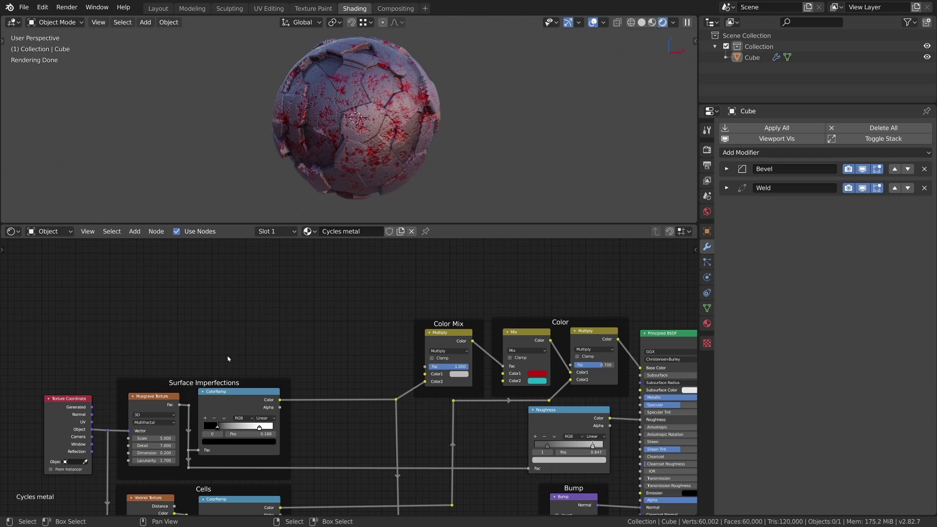
Step: Add an Ambient Occlusion node on the left and preview its AO output on the sphere
{"action": "key", "text": "shift+a"}
{"action": "mouse_move", "coordinate": [273, 264]}
{"action": "left_click", "coordinate": [366, 278]}
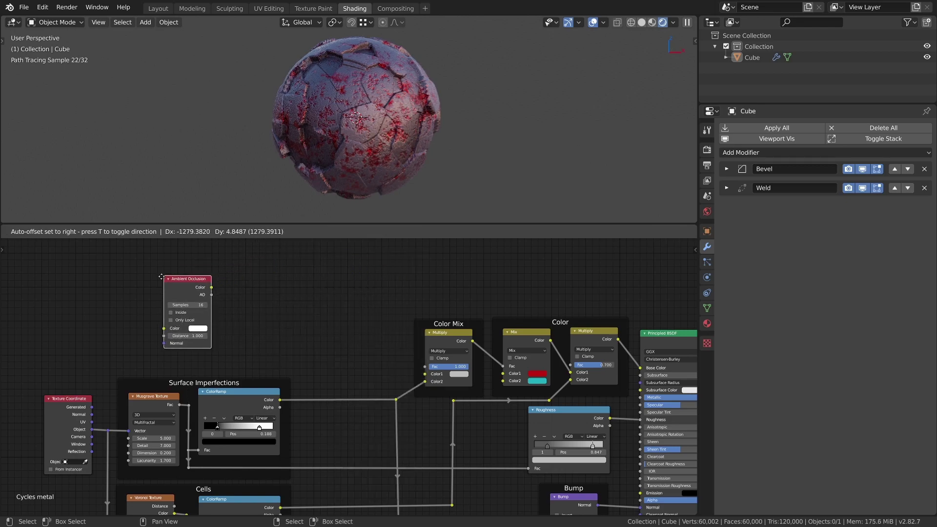
{"action": "left_click", "coordinate": [126, 286]}
{"action": "left_click", "coordinate": [148, 292], "text": "ctrl+shift"}
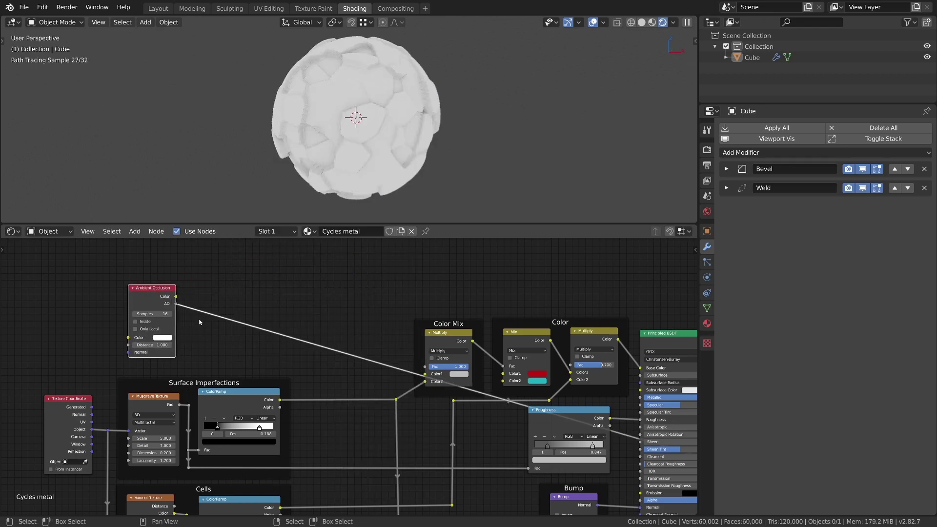
Step: Insert a ColorRamp node between the Ambient Occlusion and Color Mix nodes
{"action": "key", "text": "shift+a"}
{"action": "mouse_move", "coordinate": [220, 404]}
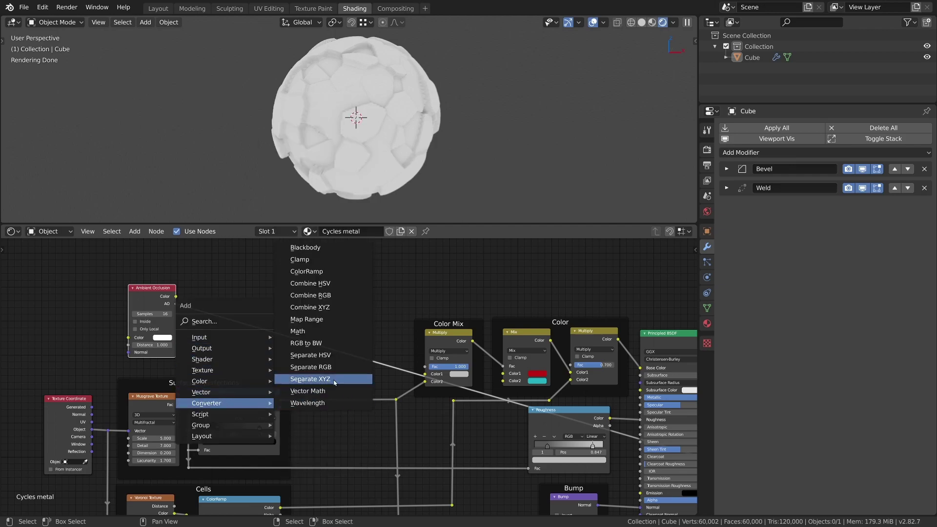
{"action": "left_click", "coordinate": [306, 271]}
{"action": "left_click", "coordinate": [226, 304]}
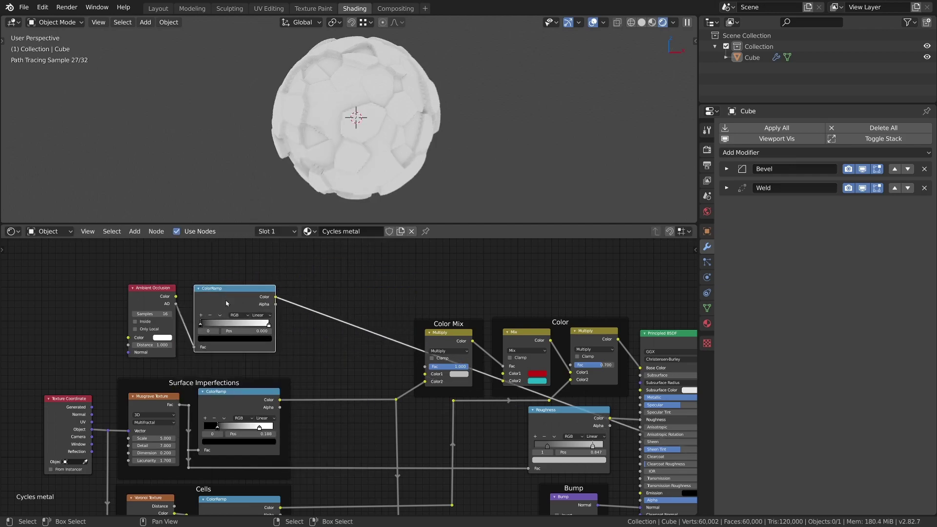
Step: Make the ramp Constant with its white stop at 0.813, then preview the red/cyan Color Mix
{"action": "left_click", "coordinate": [261, 315]}
{"action": "left_click", "coordinate": [267, 352]}
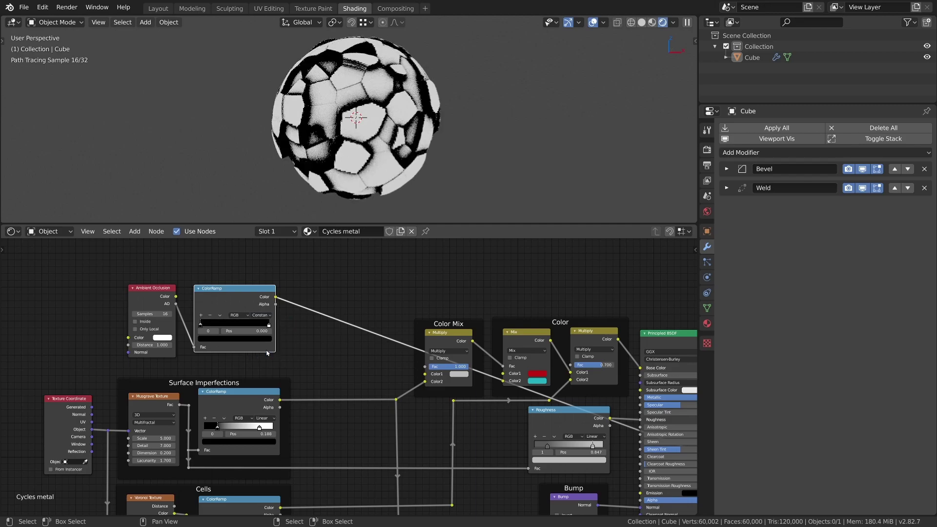
{"action": "left_click_drag", "start_coordinate": [268, 324], "coordinate": [424, 374]}
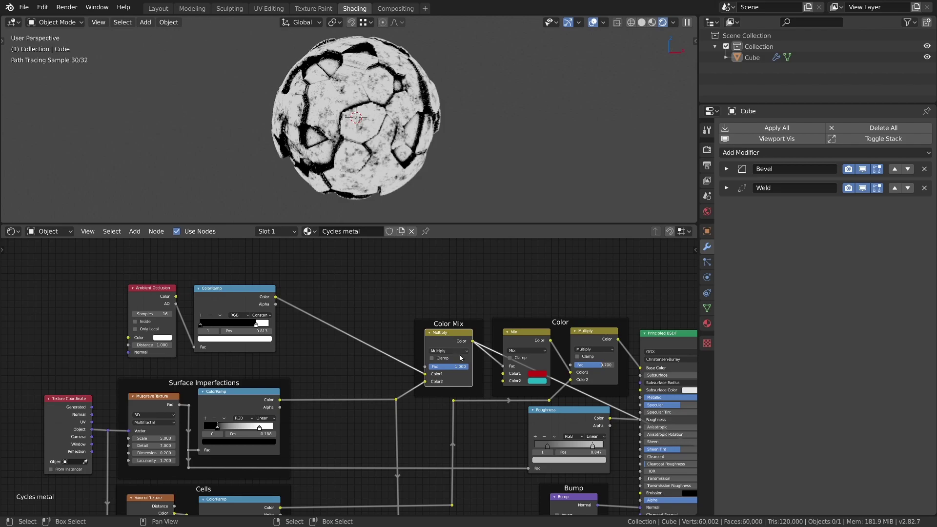
{"action": "mouse_move", "coordinate": [454, 367]}
{"action": "left_mouse_down"}
{"action": "mouse_move", "coordinate": [430, 366]}
{"action": "mouse_move", "coordinate": [459, 367]}
{"action": "left_mouse_up"}
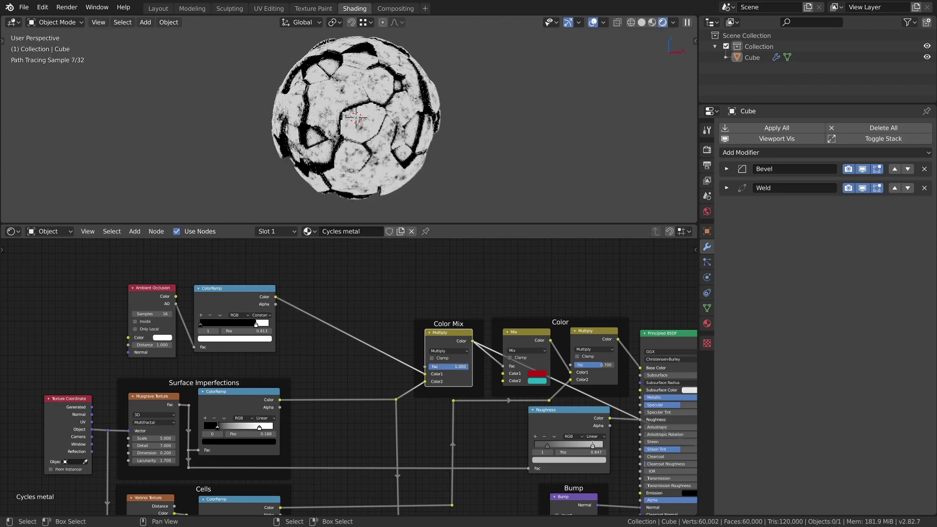
{"action": "left_click", "coordinate": [525, 339], "text": "ctrl+shift"}
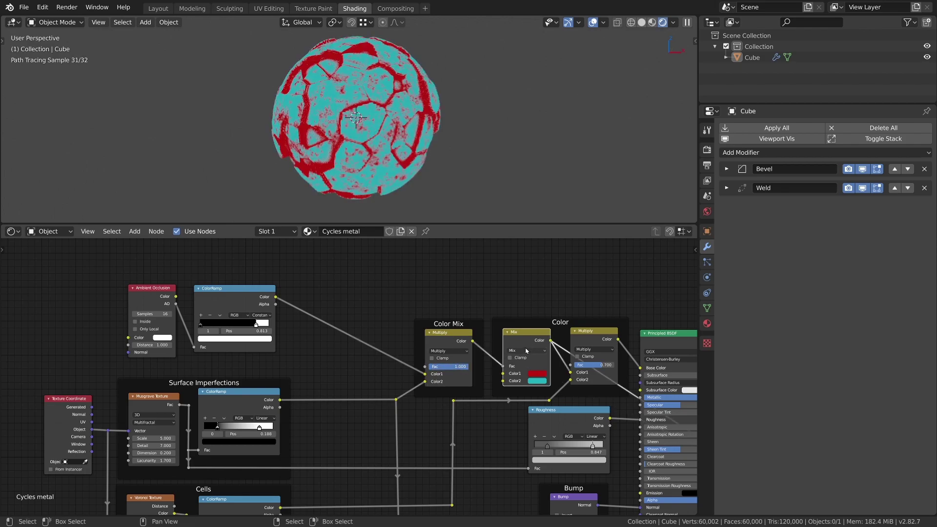
Step: Desaturate the Mix node's cyan Color2 to neutral grey (value 0.542) and preview the material
{"action": "scroll", "coordinate": [460, 367], "scroll_direction": "up", "scroll_amount": 3}
{"action": "left_click", "coordinate": [461, 367]}
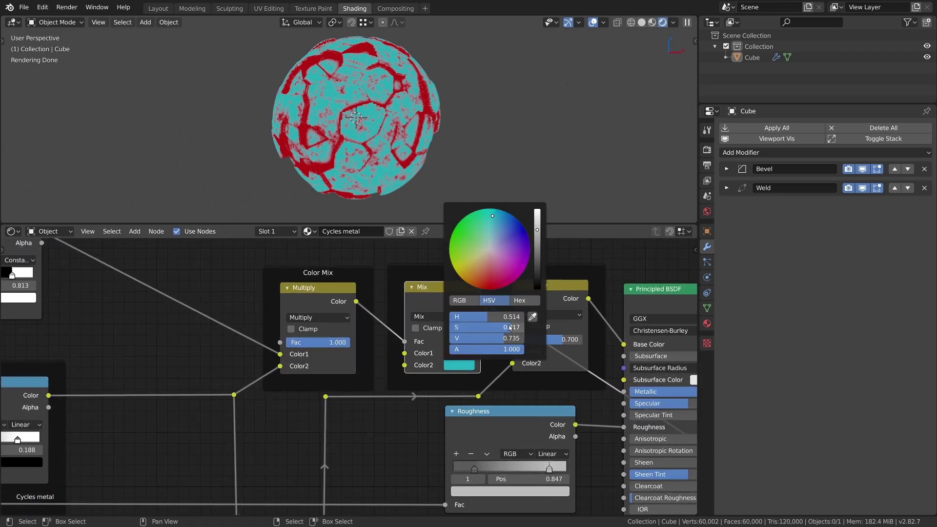
{"action": "mouse_move", "coordinate": [498, 327]}
{"action": "left_mouse_down"}
{"action": "mouse_move", "coordinate": [454, 327]}
{"action": "mouse_move", "coordinate": [496, 342]}
{"action": "mouse_move", "coordinate": [486, 342]}
{"action": "left_mouse_up"}
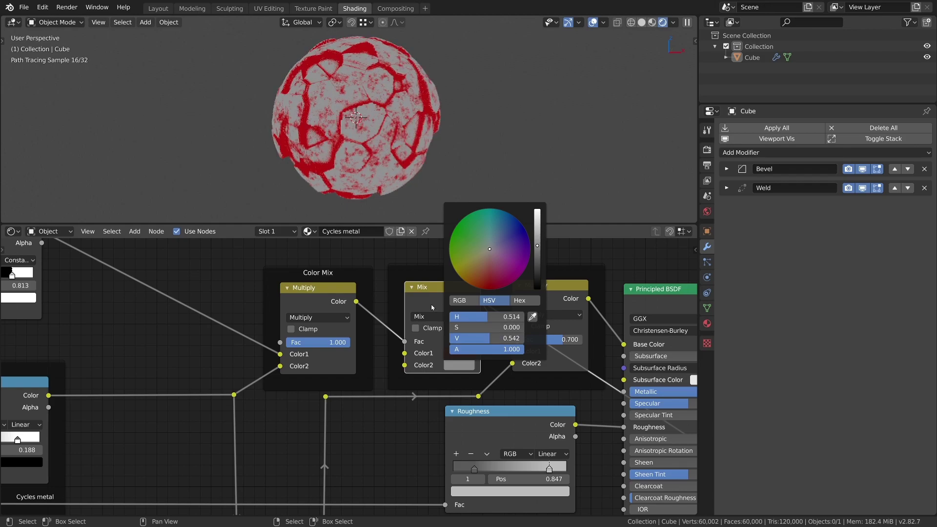
{"action": "scroll", "coordinate": [540, 299], "scroll_direction": "down", "scroll_amount": 1}
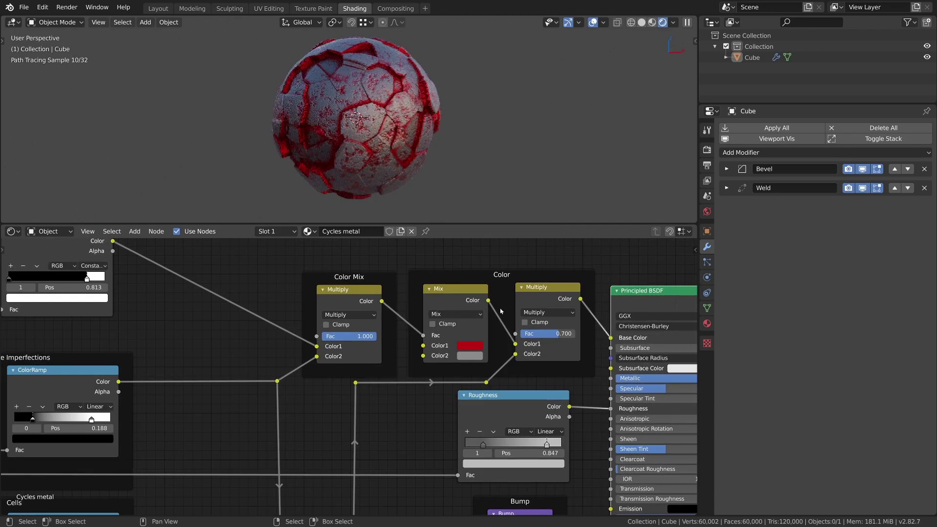
{"action": "scroll", "coordinate": [368, 135], "scroll_direction": "up", "scroll_amount": 1}
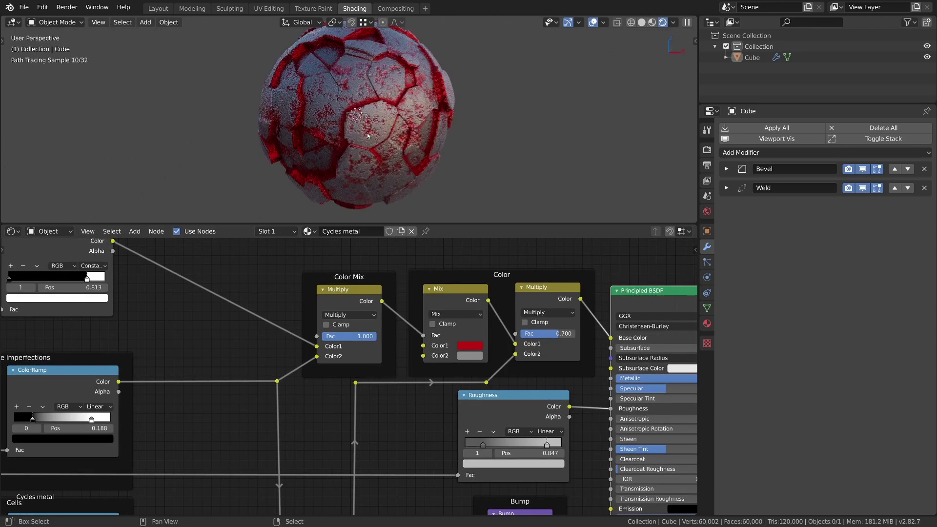
{"action": "scroll", "coordinate": [366, 316], "scroll_direction": "down", "scroll_amount": 3}
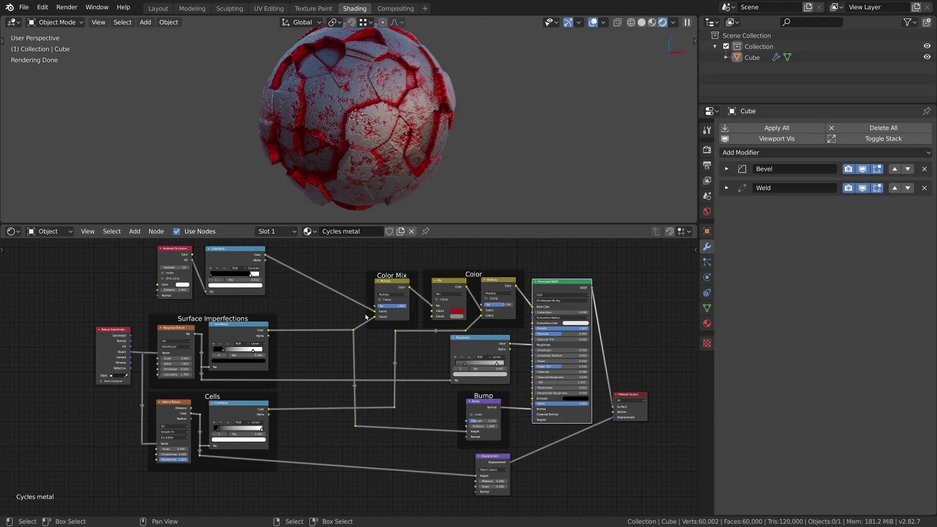
Step: Confirm Musgrave Detail 16 and darken the Roughness ramp's dark stop to value 0.186
{"action": "scroll", "coordinate": [165, 370], "scroll_direction": "up", "scroll_amount": 4}
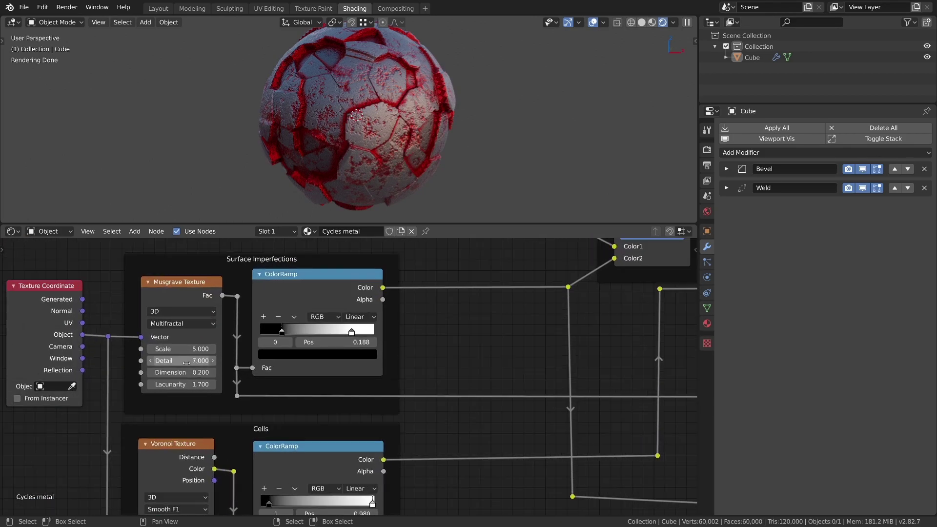
{"action": "key", "text": "Return"}
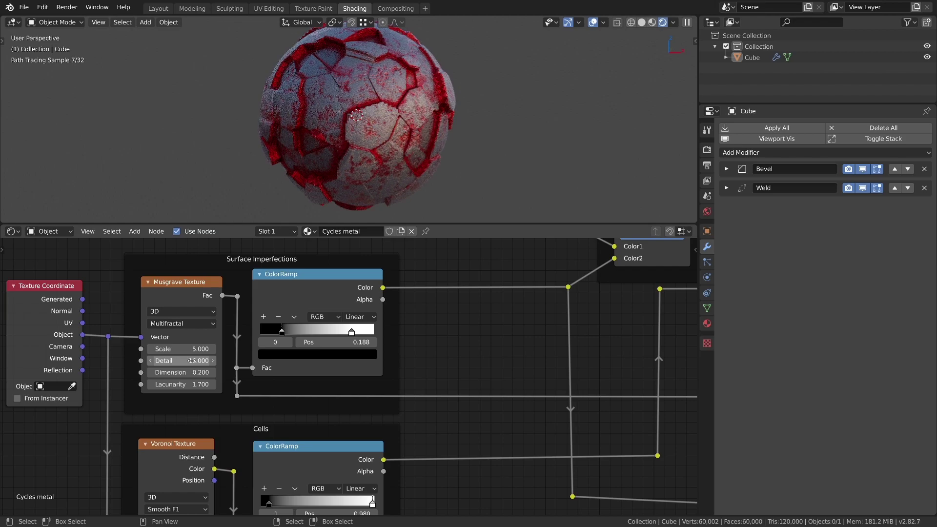
{"action": "middle_click_drag", "start_coordinate": [192, 361], "coordinate": [374, 324]}
{"action": "scroll", "coordinate": [376, 324], "scroll_direction": "up", "scroll_amount": 2}
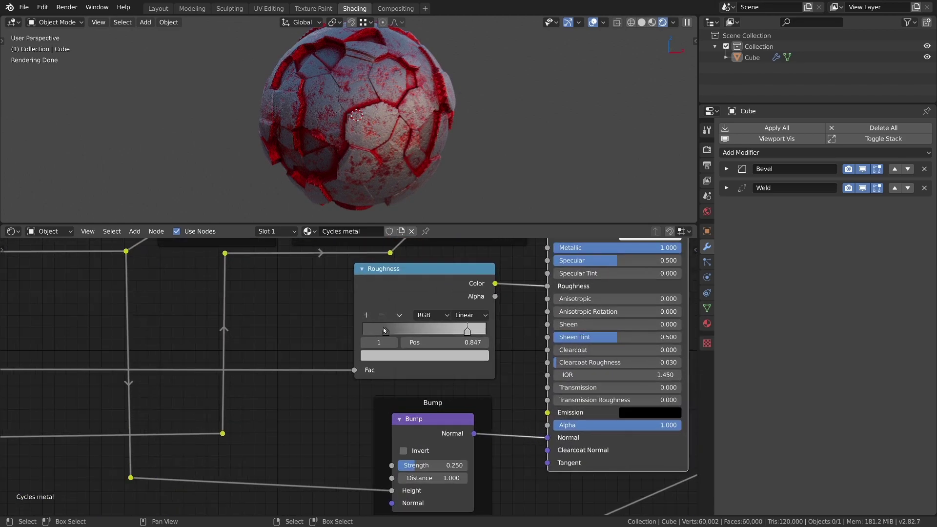
{"action": "left_click", "coordinate": [385, 331]}
{"action": "left_click", "coordinate": [400, 356]}
{"action": "left_click_drag", "start_coordinate": [461, 253], "coordinate": [462, 257]}
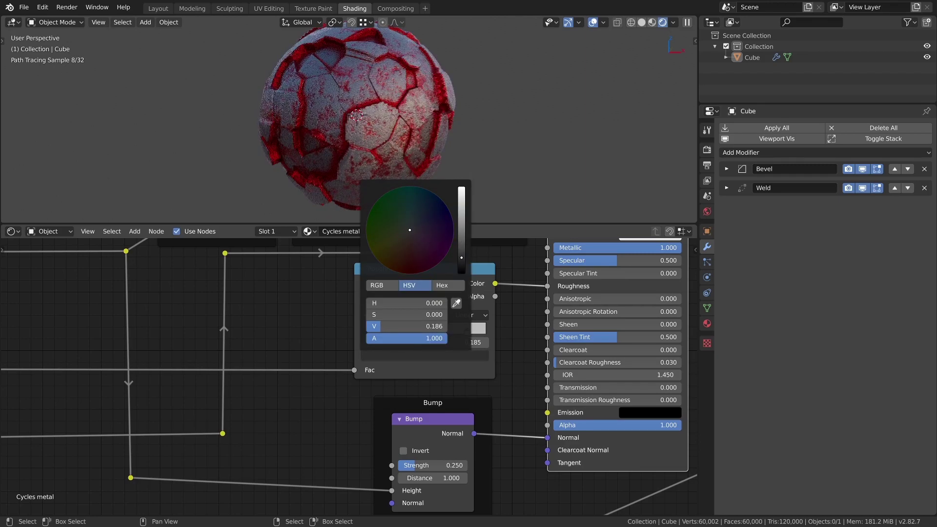
Step: Set the Roughness ramp's light stop to value 0.572 and view the whole node tree
{"action": "left_click", "coordinate": [485, 332]}
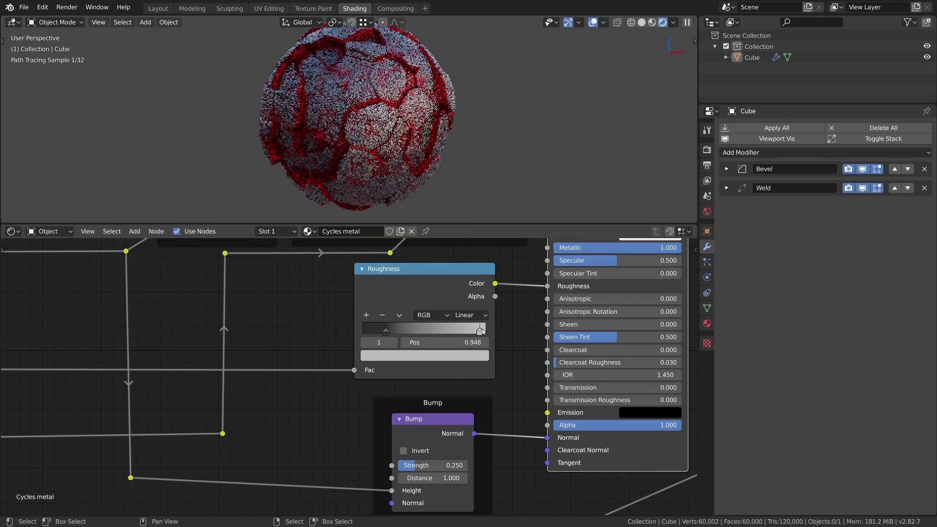
{"action": "left_click", "coordinate": [474, 356]}
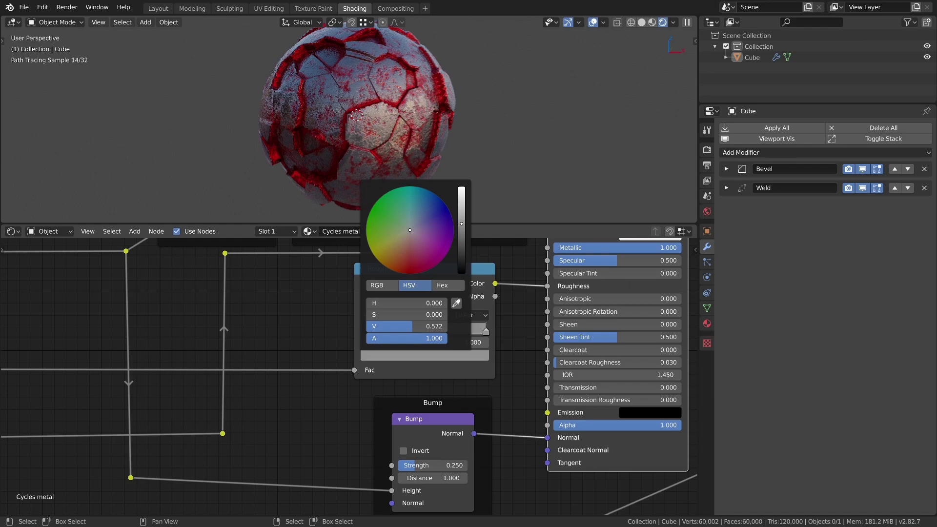
{"action": "scroll", "coordinate": [425, 338], "scroll_direction": "down", "scroll_amount": 5}
{"action": "middle_click_drag", "start_coordinate": [362, 292], "coordinate": [427, 339]}
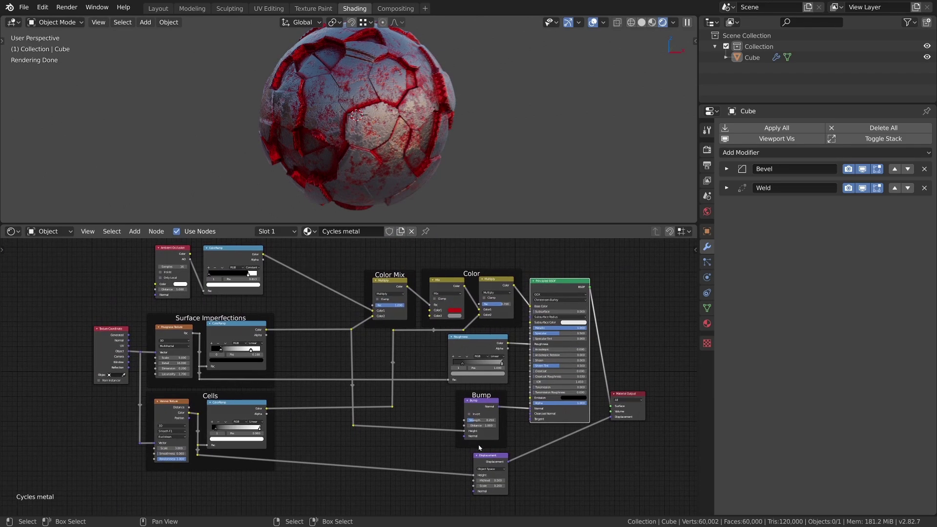
Step: Move Displacement right and add a MixRGB node beside it
{"action": "left_click_drag", "start_coordinate": [490, 461], "coordinate": [510, 459]}
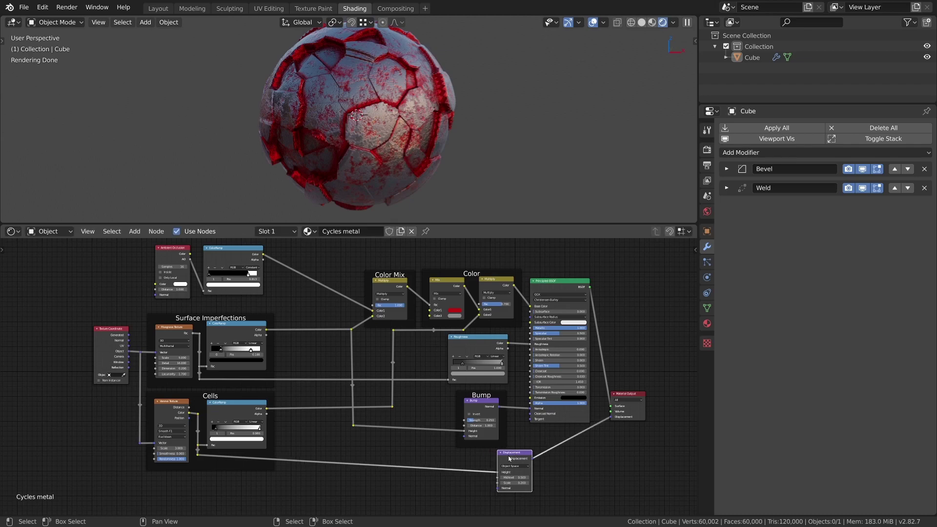
{"action": "scroll", "coordinate": [469, 447], "scroll_direction": "up", "scroll_amount": 1}
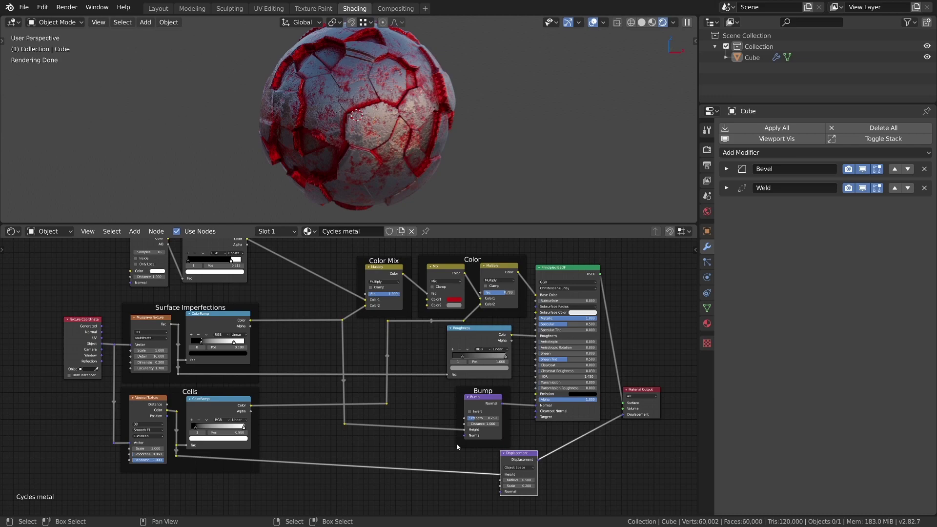
{"action": "middle_click_drag", "start_coordinate": [461, 448], "coordinate": [424, 442]}
{"action": "key", "text": "shift+a"}
{"action": "mouse_move", "coordinate": [417, 445]}
{"action": "mouse_move", "coordinate": [416, 422]}
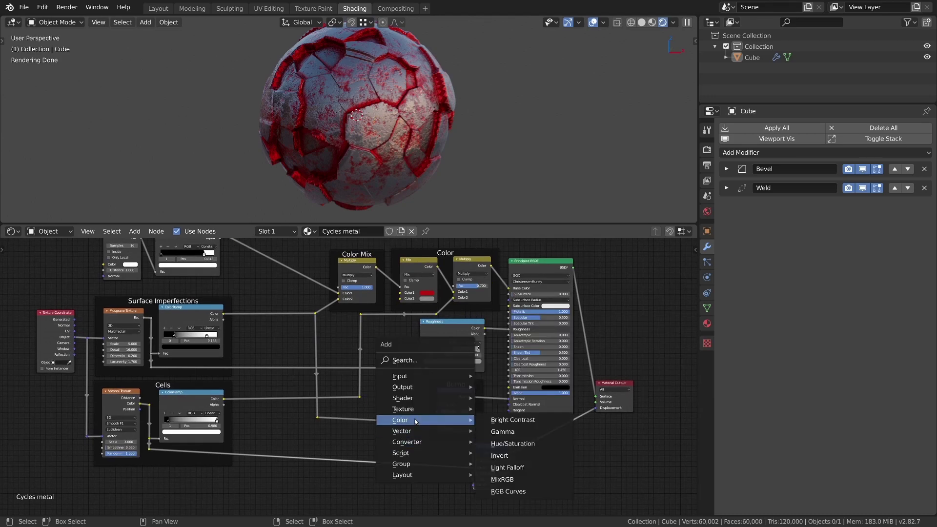
{"action": "left_click", "coordinate": [502, 479]}
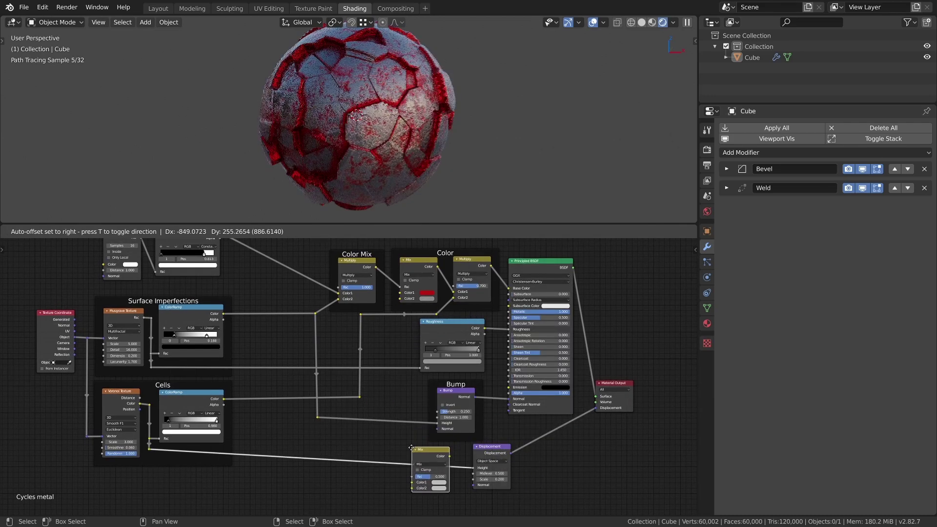
{"action": "left_click", "coordinate": [413, 451]}
{"action": "left_click_drag", "start_coordinate": [413, 451], "coordinate": [432, 452]}
{"action": "left_click", "coordinate": [431, 452]}
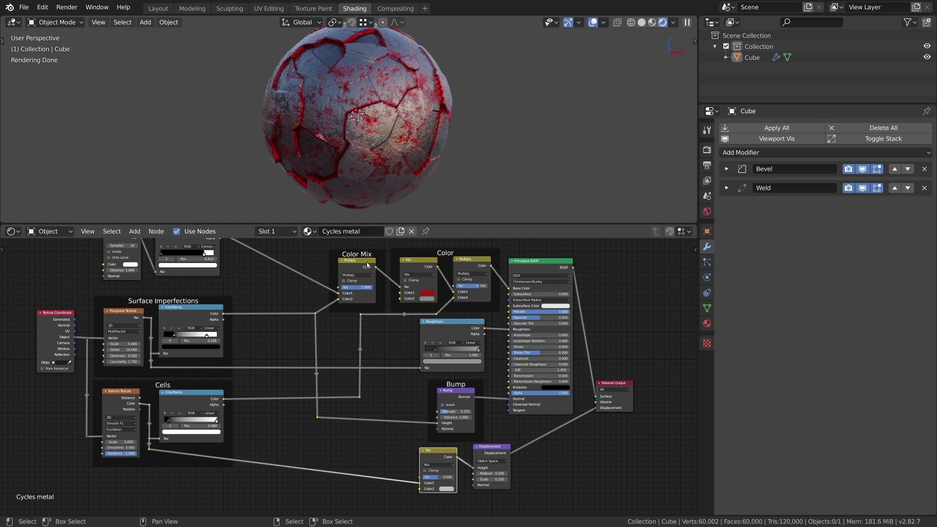
Step: Link Color Mix into the new Mix node's Color2, set Fac 0.030, then restore the full material
{"action": "left_click_drag", "start_coordinate": [376, 270], "coordinate": [387, 282]}
{"action": "left_click_drag", "start_coordinate": [378, 459], "coordinate": [420, 489]}
{"action": "left_click", "coordinate": [441, 454], "text": "ctrl+shift"}
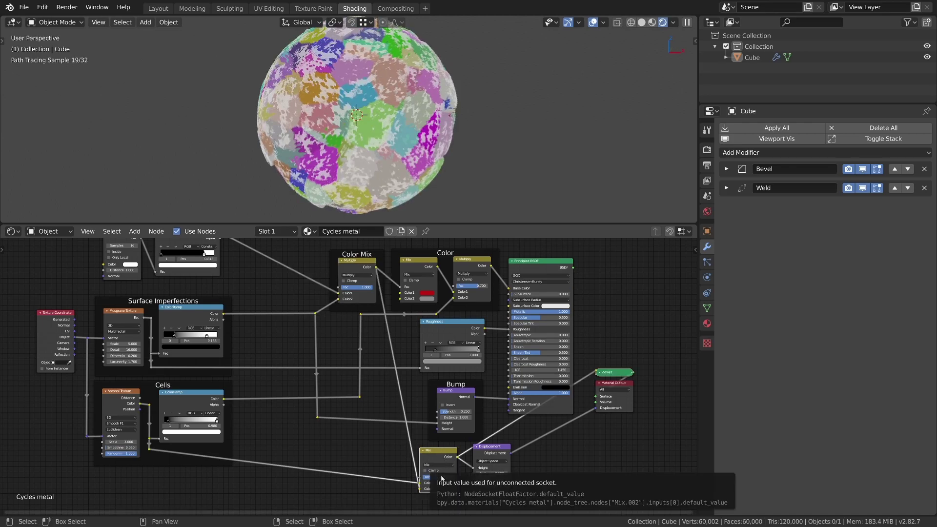
{"action": "left_click", "coordinate": [440, 476]}
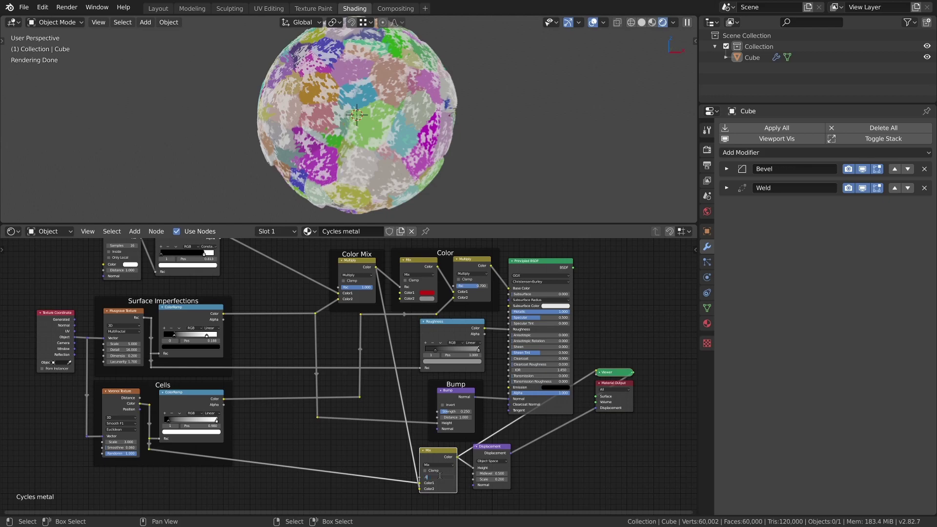
{"action": "key", "text": "Return"}
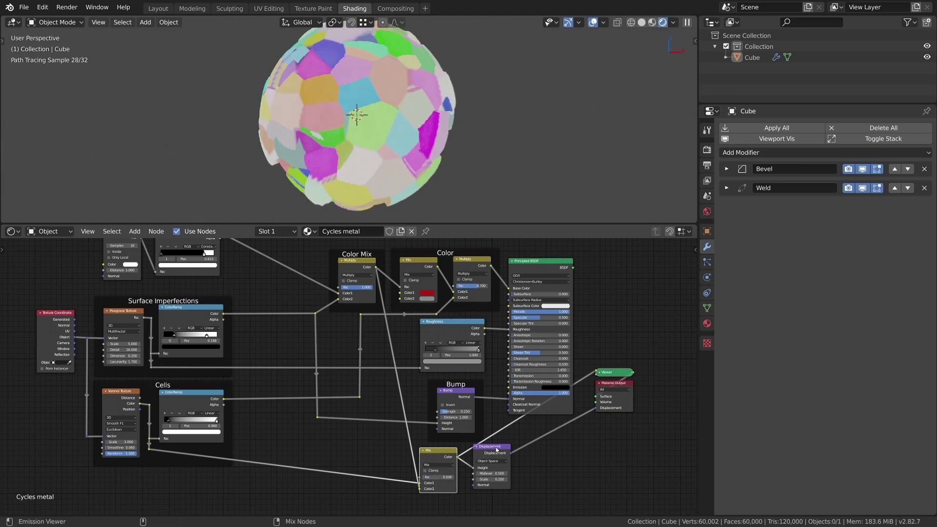
{"action": "left_click", "coordinate": [491, 454], "text": "ctrl+shift"}
{"action": "scroll", "coordinate": [389, 98], "scroll_direction": "up", "scroll_amount": 6}
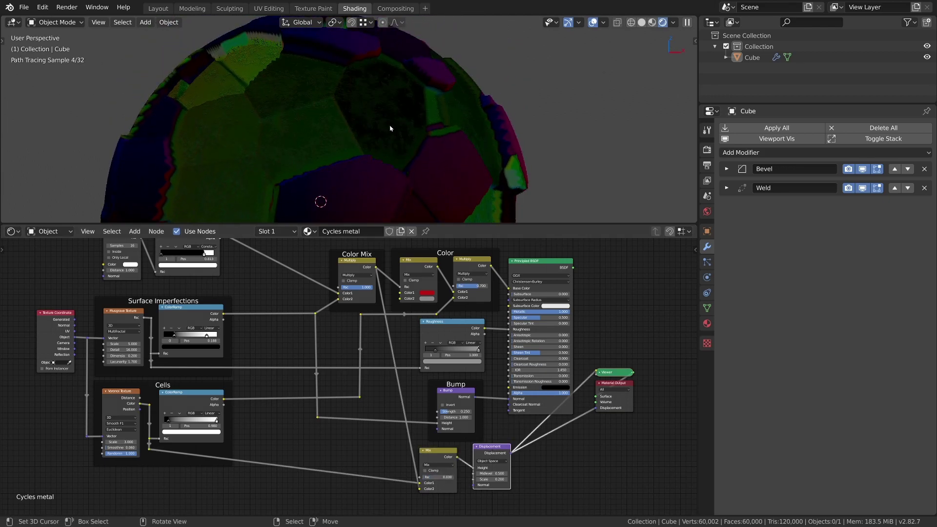
{"action": "left_click", "coordinate": [435, 452]}
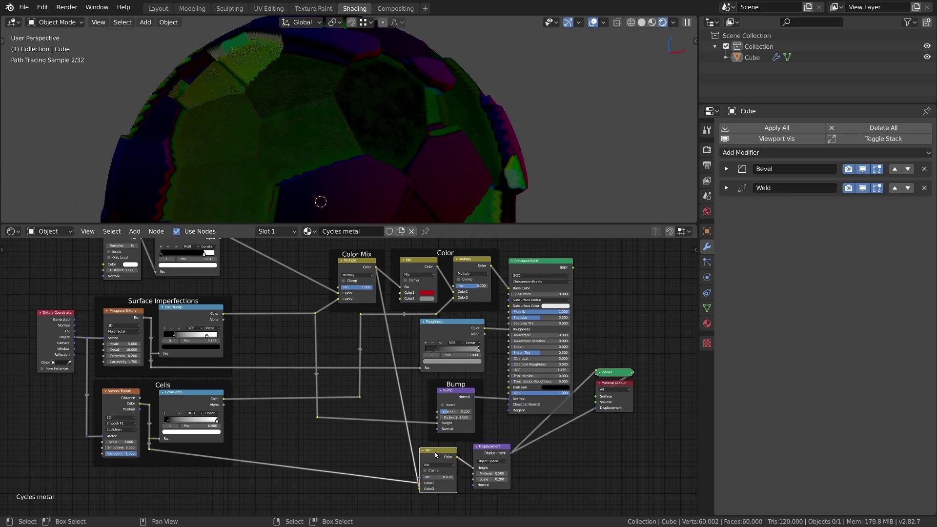
{"action": "left_click", "coordinate": [538, 266], "text": "ctrl+shift"}
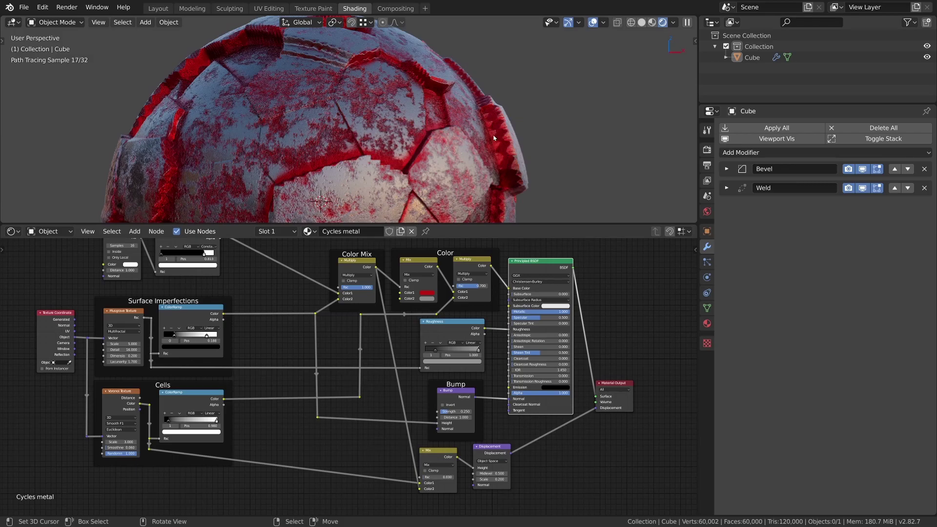
Step: Add a Subdivision Surface modifier and raise its viewport levels to 2
{"action": "left_click", "coordinate": [760, 153]}
{"action": "left_click", "coordinate": [713, 332]}
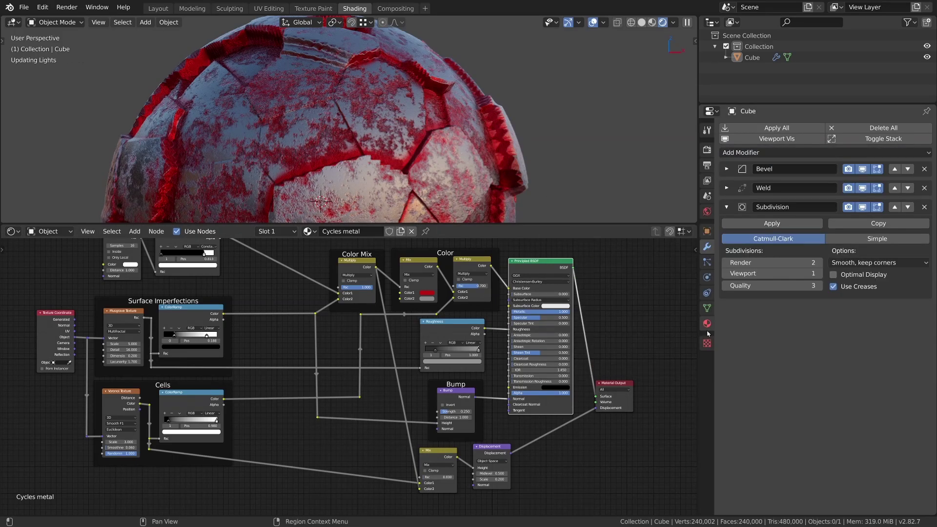
{"action": "left_click", "coordinate": [821, 274]}
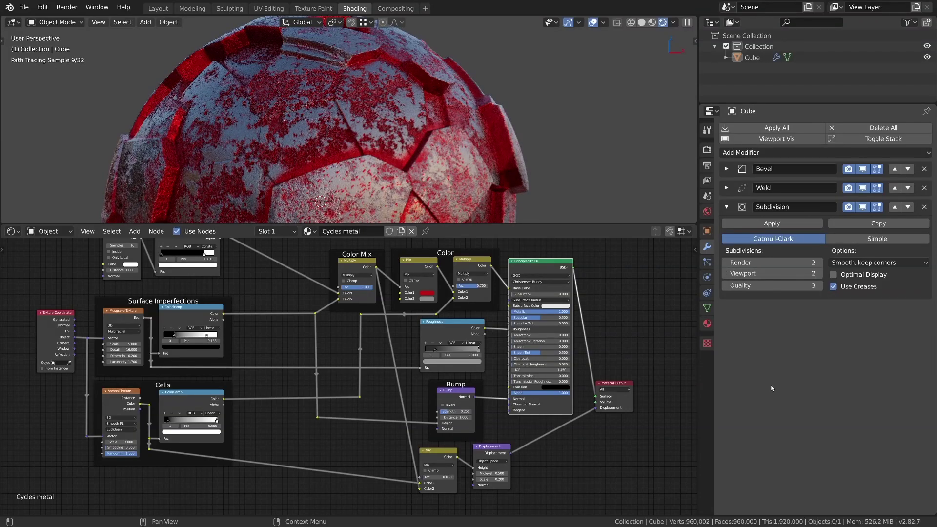
{"action": "scroll", "coordinate": [405, 145], "scroll_direction": "down", "scroll_amount": 8}
{"action": "scroll", "coordinate": [404, 144], "scroll_direction": "up", "scroll_amount": 1}
{"action": "scroll", "coordinate": [384, 368], "scroll_direction": "down", "scroll_amount": 1}
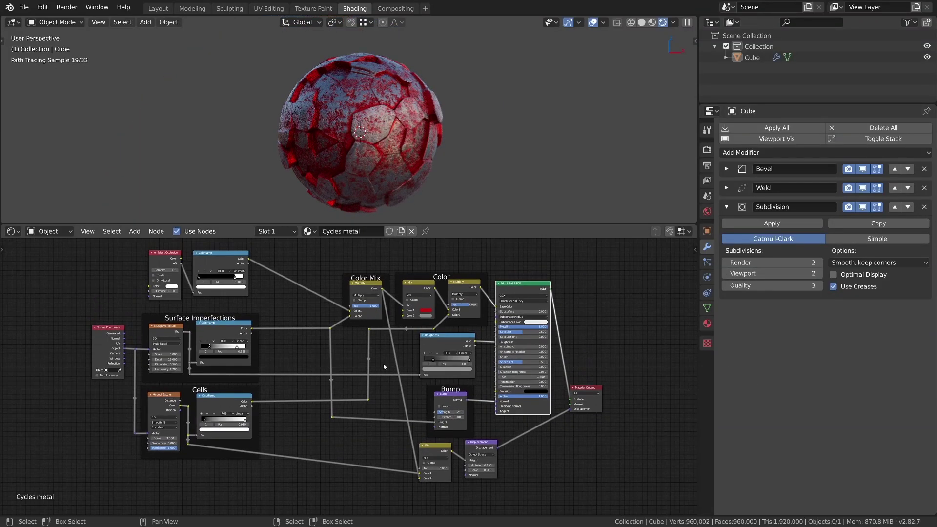
Step: Set the Look under Render Properties' Color Management to High Contrast
{"action": "left_click", "coordinate": [707, 149]}
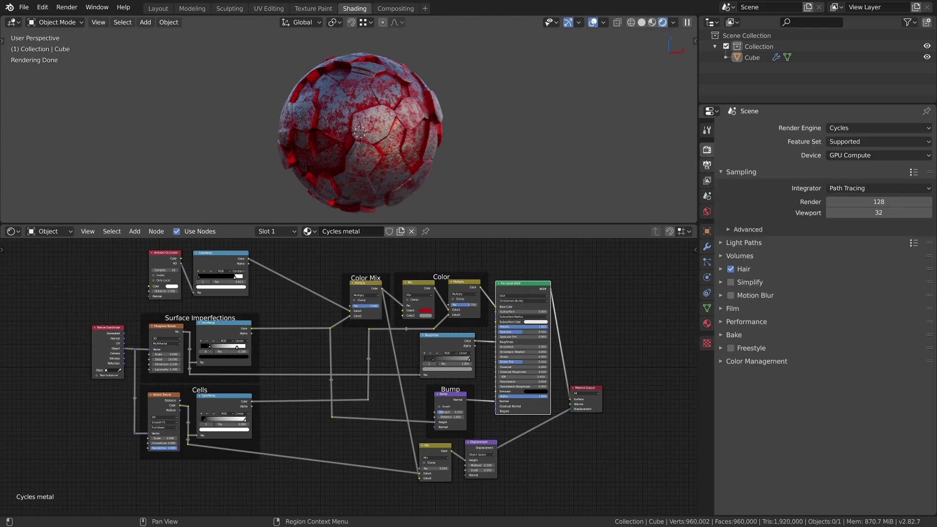
{"action": "left_click", "coordinate": [747, 361]}
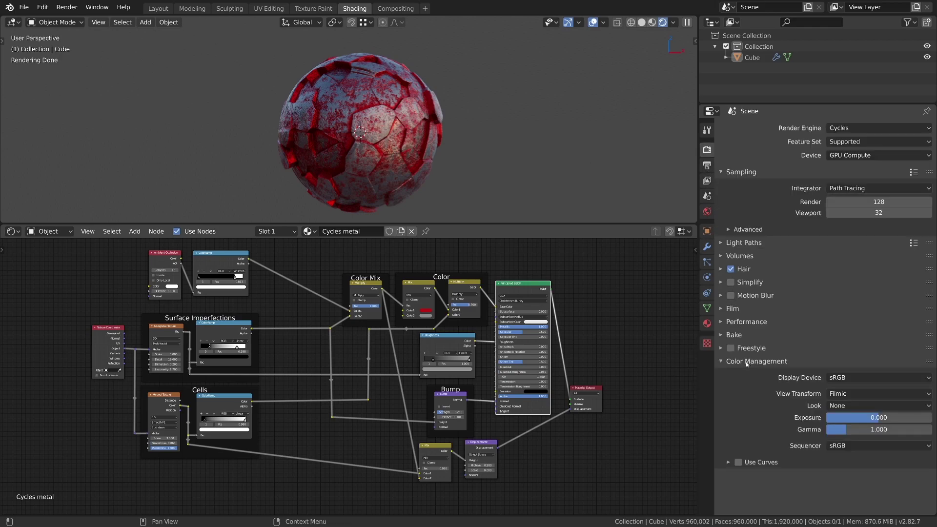
{"action": "left_click", "coordinate": [838, 408]}
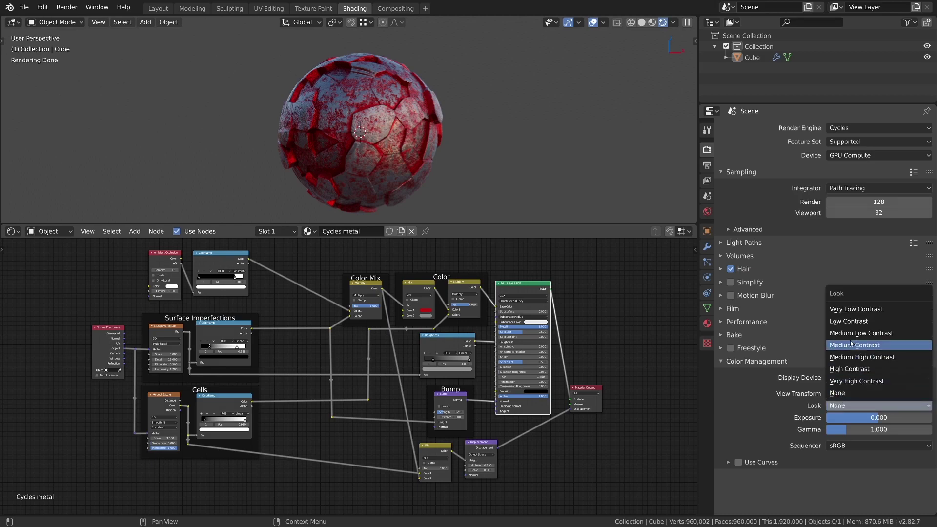
{"action": "left_click", "coordinate": [854, 369]}
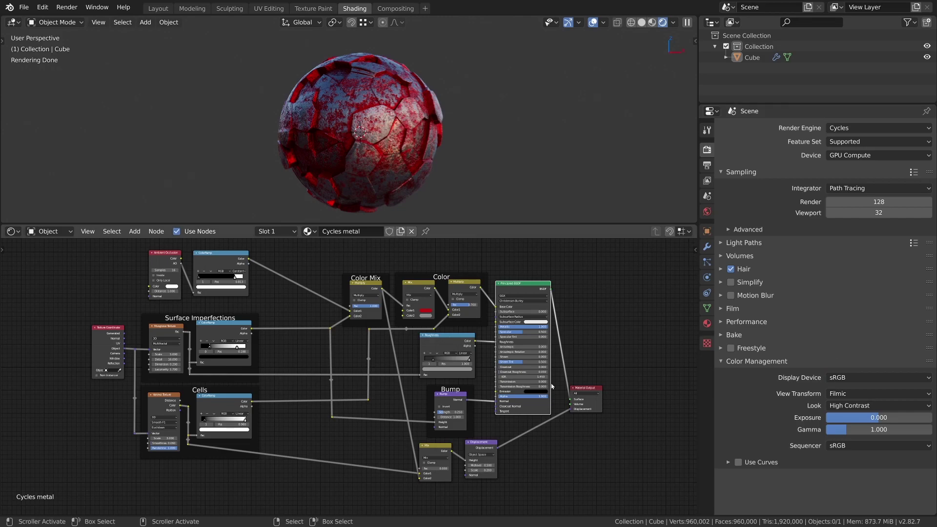
Step: Set viewport lighting strength to 1.440 and choose a darker studio HDRI
{"action": "left_click", "coordinate": [674, 22]}
{"action": "left_click_drag", "start_coordinate": [657, 152], "coordinate": [693, 151]}
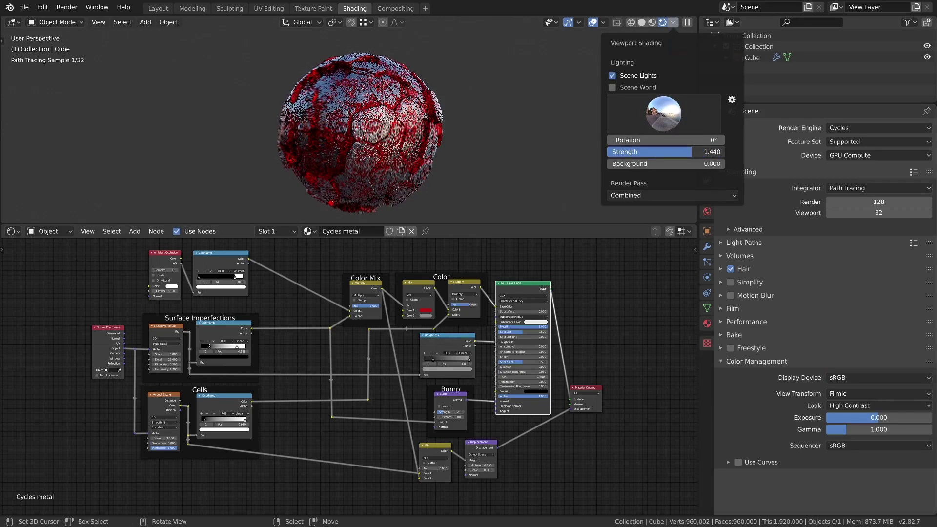
{"action": "left_click", "coordinate": [659, 113]}
{"action": "left_click", "coordinate": [646, 107]}
{"action": "left_click", "coordinate": [659, 107]}
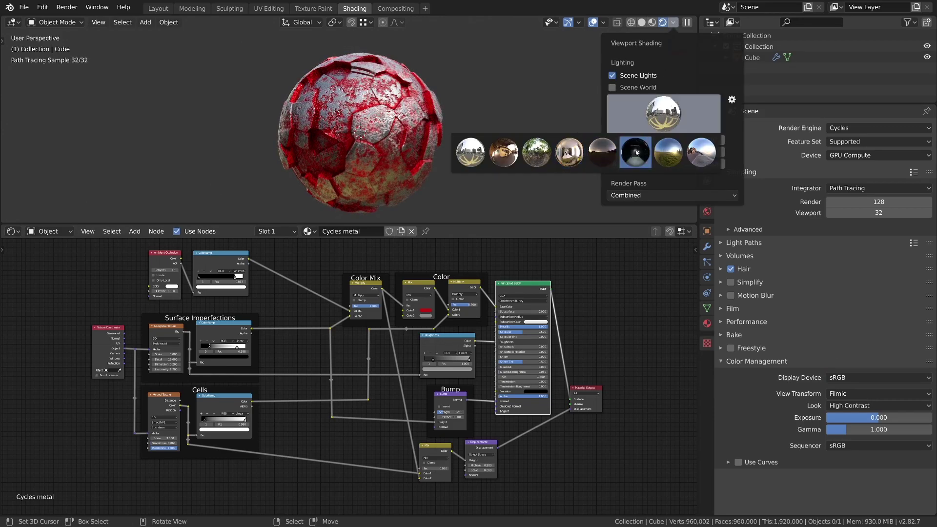
{"action": "left_click", "coordinate": [635, 152]}
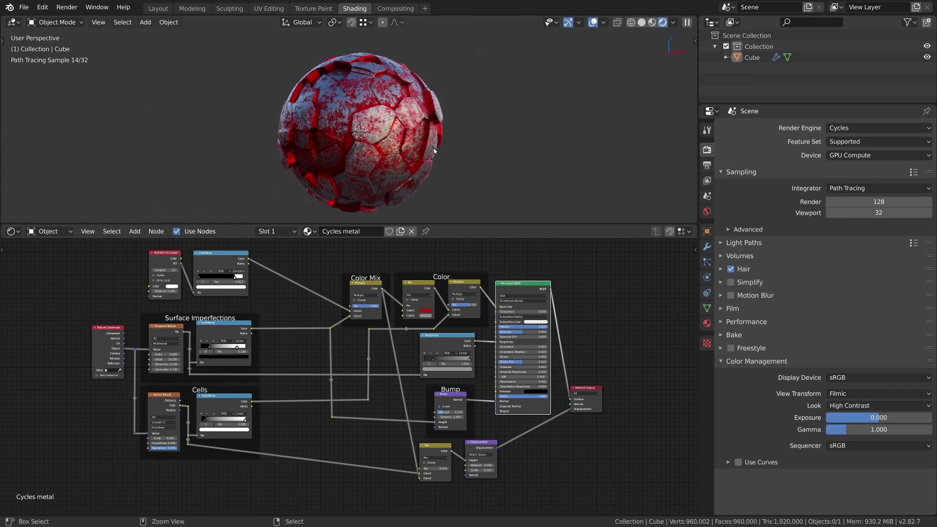
Step: Preview the AO ramp and move its white stop to 0.645, then show the full material
{"action": "key", "text": "ctrl+alt+space"}
{"action": "key", "text": "ctrl+alt+space"}
{"action": "left_click", "coordinate": [229, 257], "text": "ctrl+shift"}
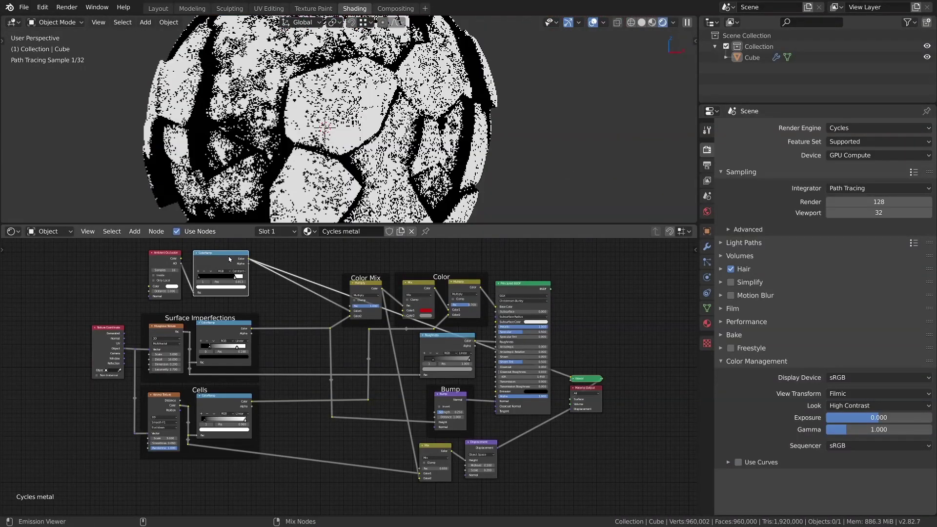
{"action": "left_click", "coordinate": [414, 292], "text": "ctrl+shift"}
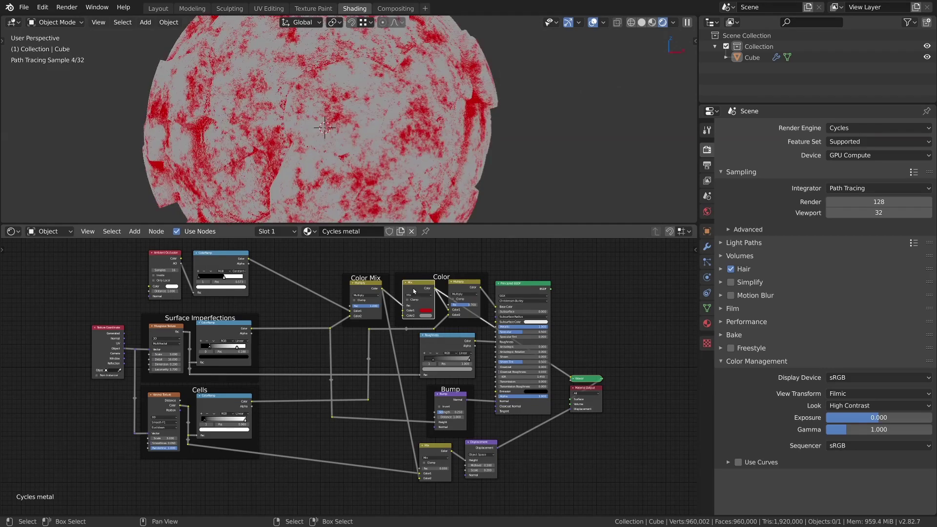
{"action": "left_click_drag", "start_coordinate": [237, 279], "coordinate": [227, 279]}
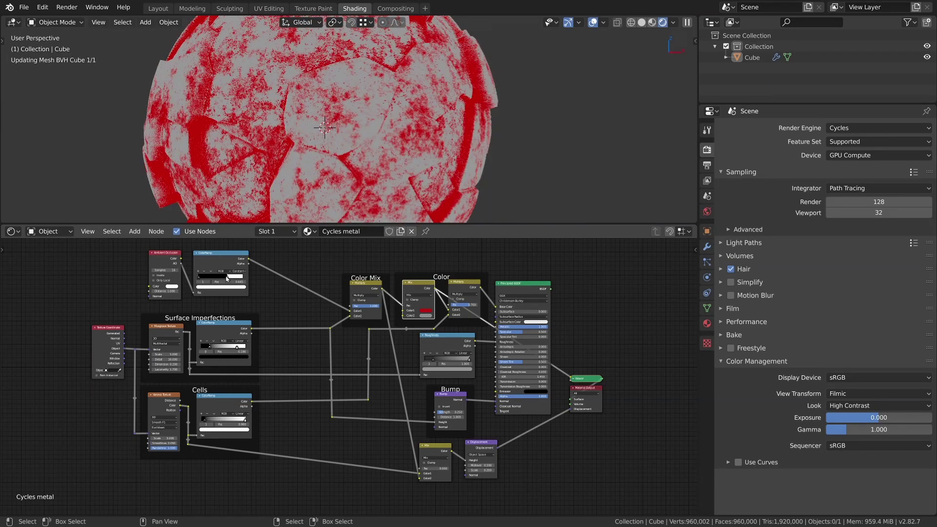
{"action": "left_click", "coordinate": [523, 293], "text": "ctrl+shift"}
Step: Try gold and then purple as the Mix node's Color1 cell tint
{"action": "scroll", "coordinate": [355, 127], "scroll_direction": "down", "scroll_amount": 4}
{"action": "scroll", "coordinate": [469, 453], "scroll_direction": "up", "scroll_amount": 3}
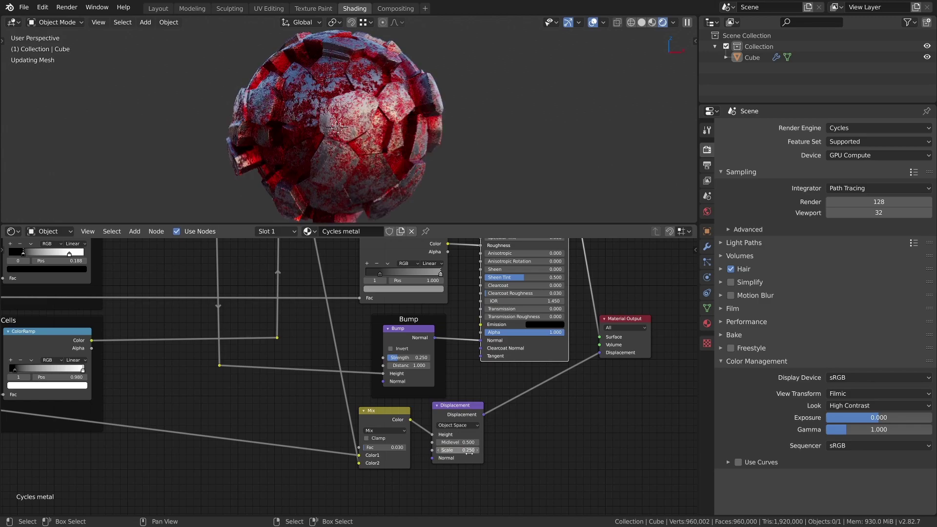
{"action": "middle_click_drag", "start_coordinate": [386, 244], "coordinate": [393, 367]}
{"action": "left_click", "coordinate": [376, 318]}
{"action": "left_click", "coordinate": [386, 252]}
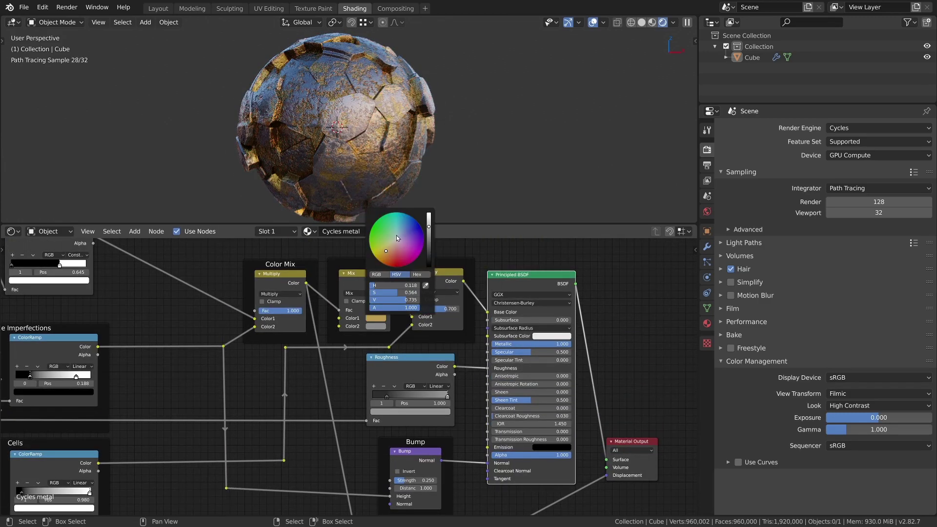
{"action": "left_click", "coordinate": [407, 247]}
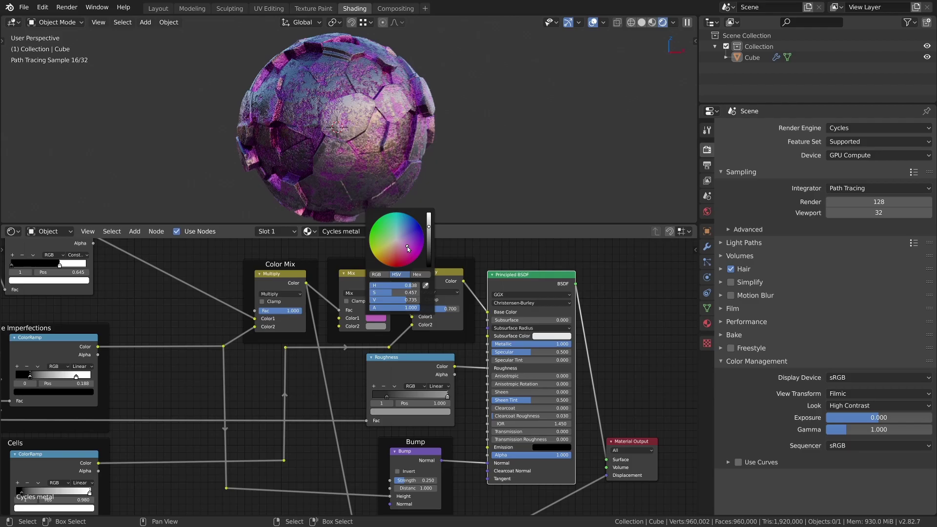